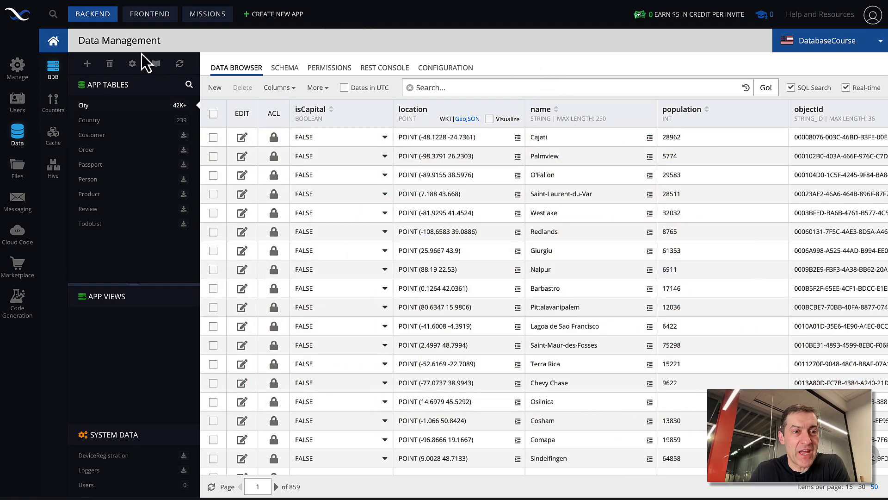
Step: Create a frontend page named relationretrieval from the Marketplace page template "Related Object Retrieval" Lecture
left_click(152, 22)
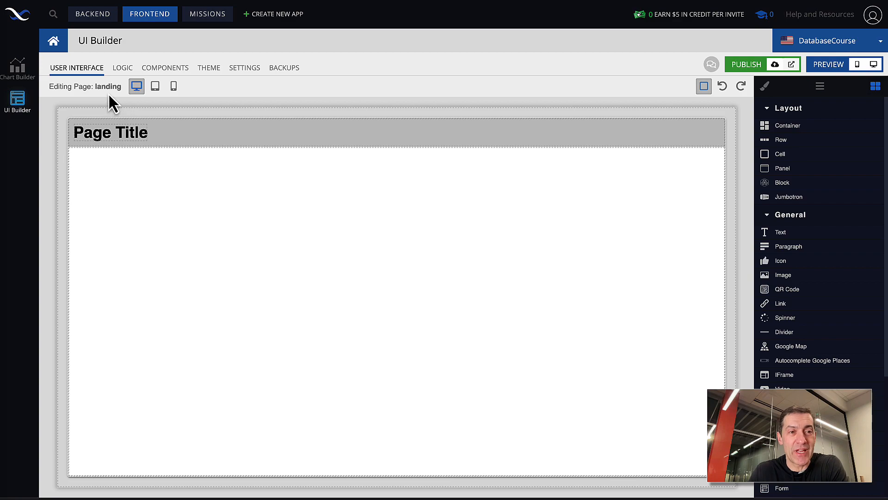
mouse_move(109, 85)
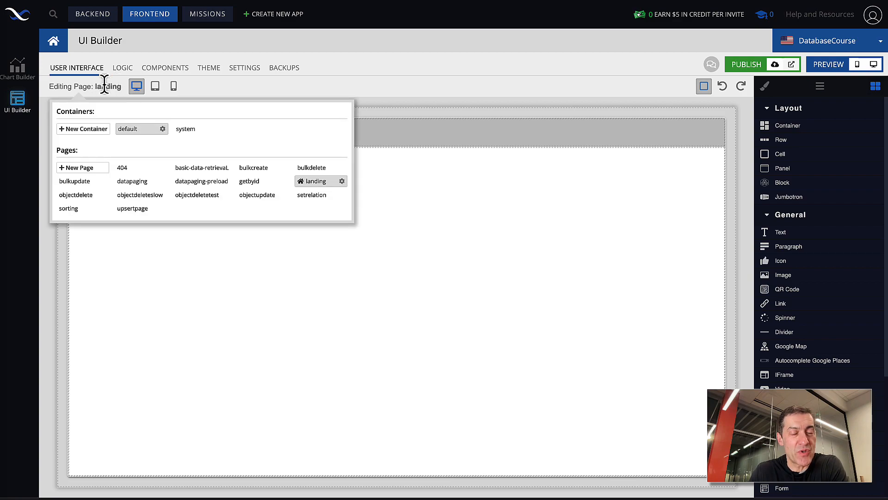
left_click(86, 168)
left_click(366, 90)
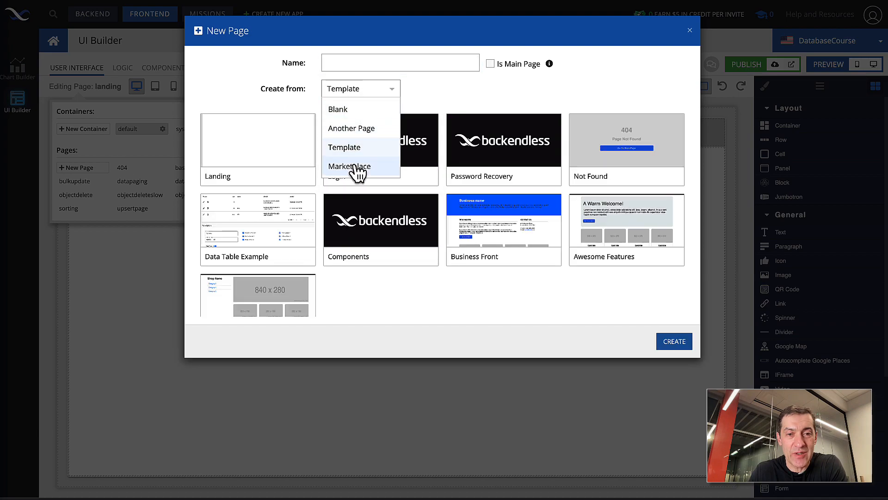
left_click(355, 166)
left_click(348, 63)
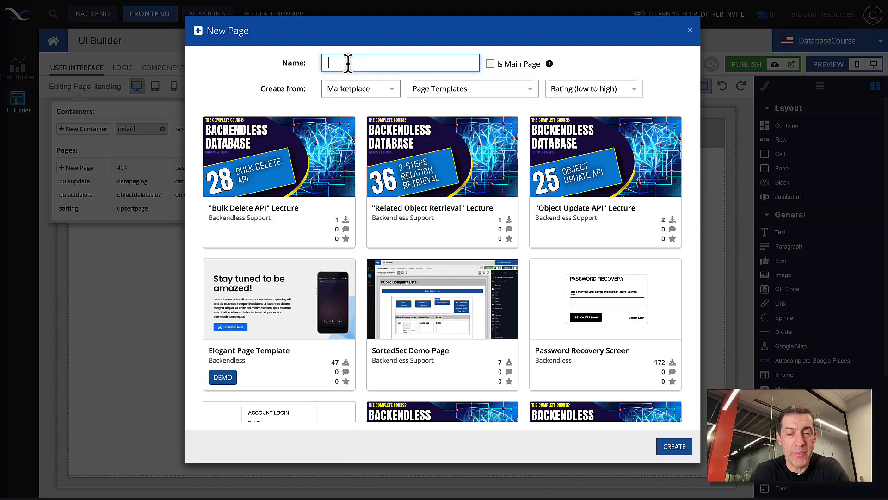
type("rela")
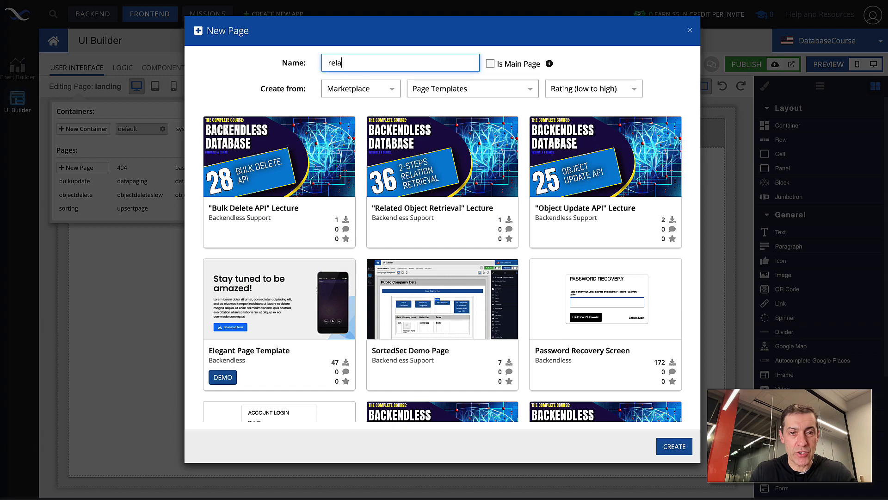
type("tionretrieval")
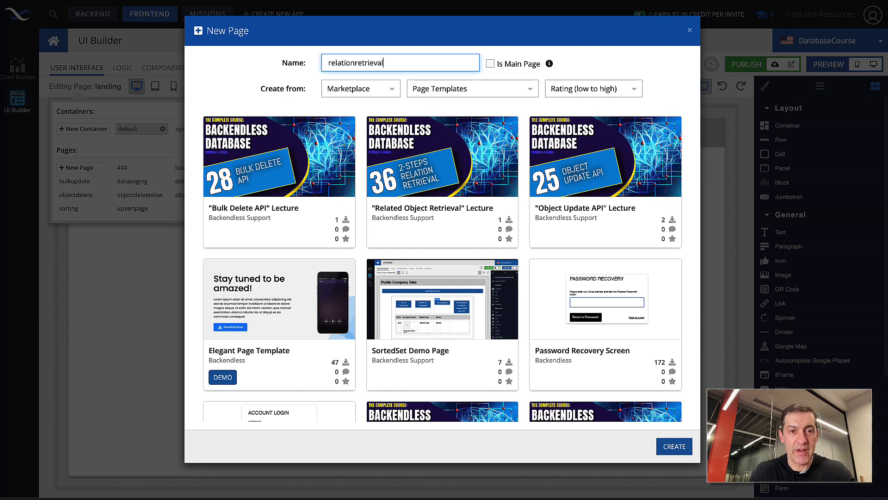
left_click(439, 176)
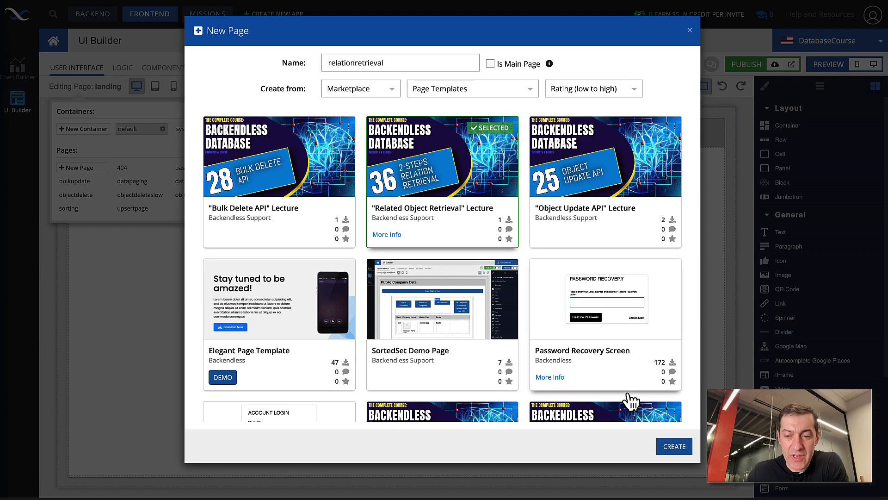
left_click(669, 447)
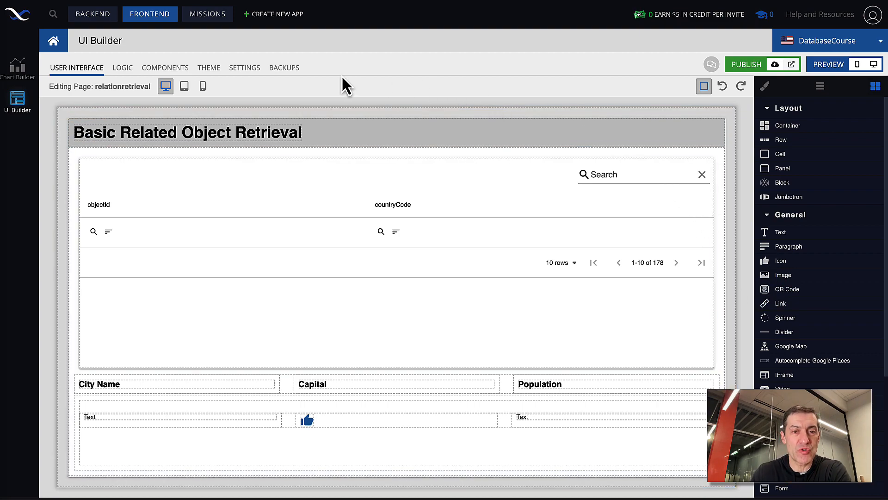
Step: Examine the City table's records and the Country table's cities relation column in the backend database
left_click(93, 19)
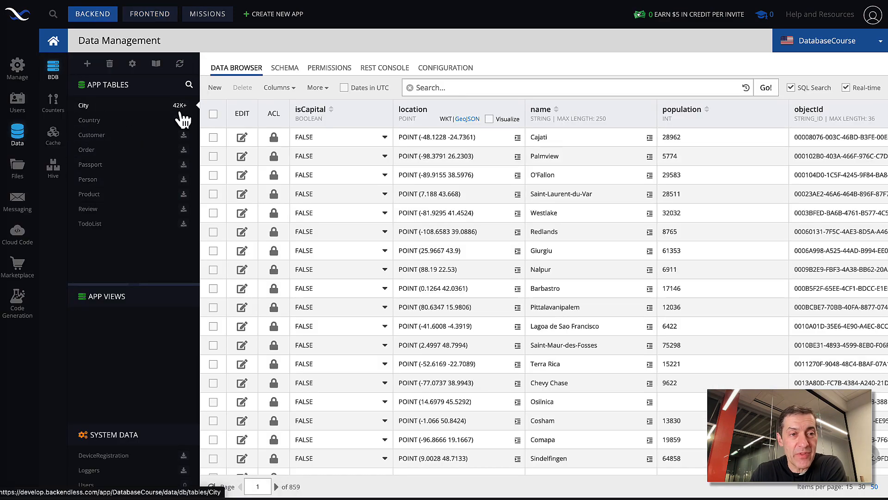
mouse_move(178, 108)
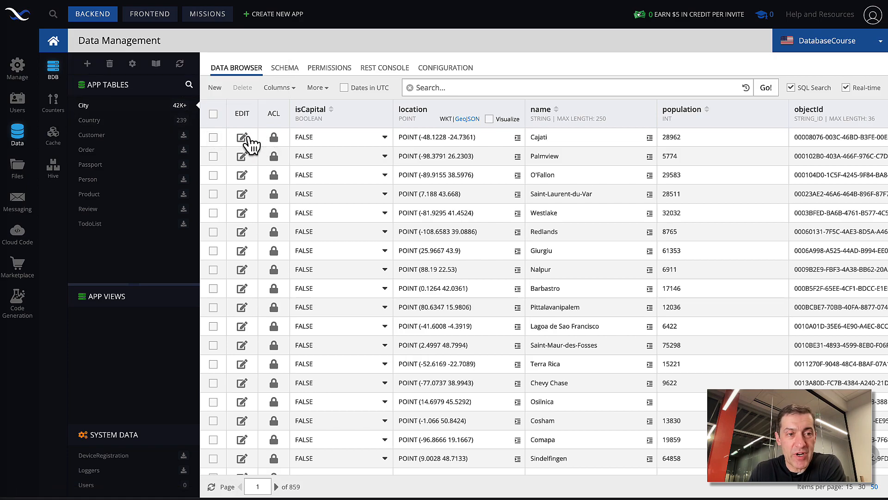
scroll(435, 176, "down", 1)
scroll(434, 176, "up", 5)
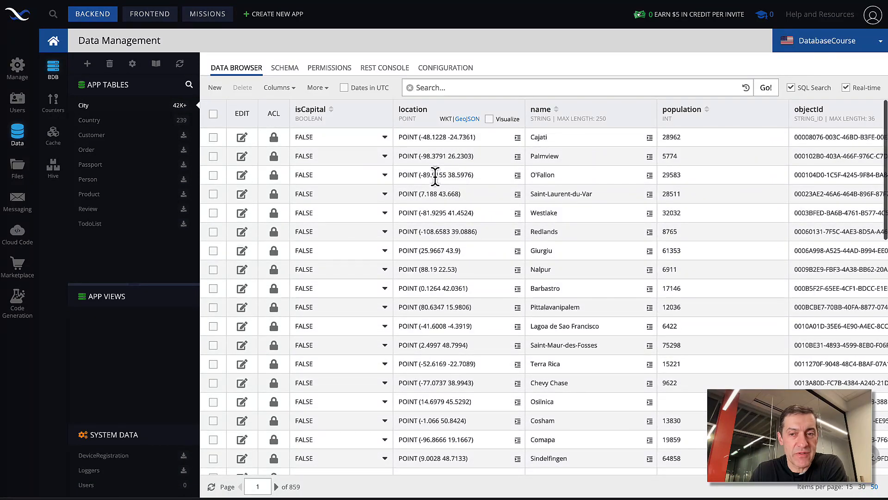
scroll(435, 176, "right", 2)
scroll(435, 175, "left", 2)
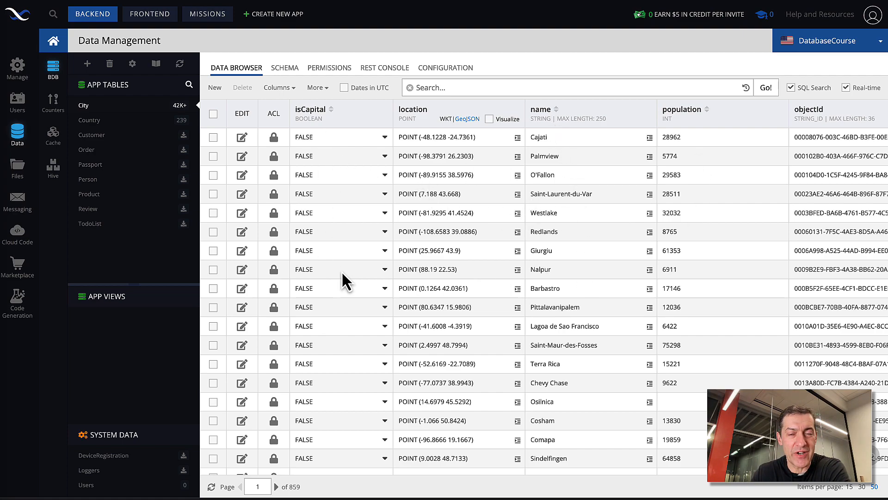
left_click(113, 124)
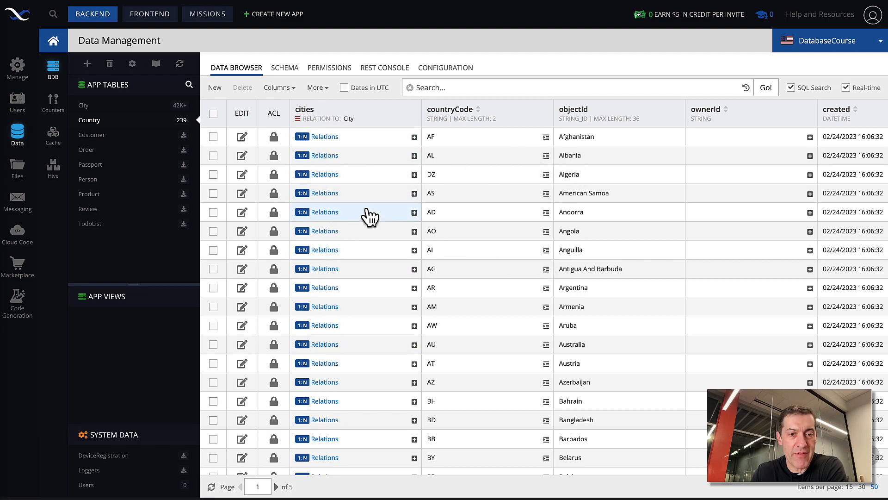
mouse_move(351, 273)
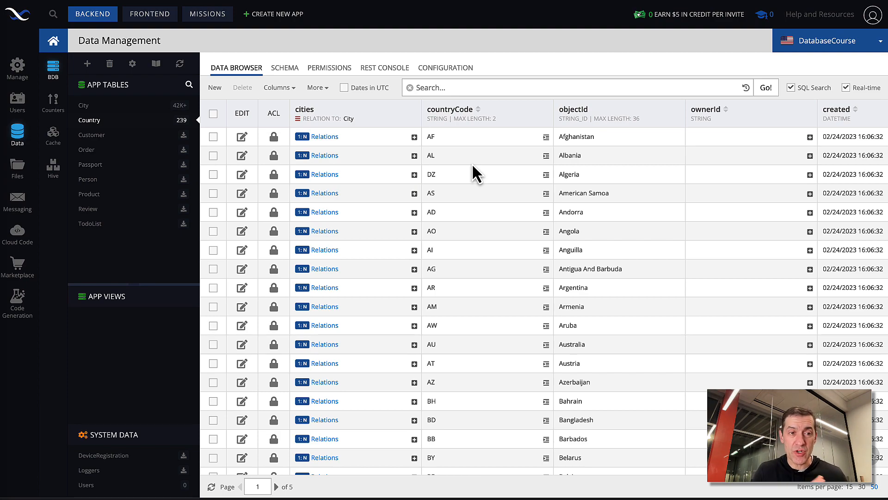
Step: Preview the relationretrieval page in desktop mode and browse the country list through page 2
left_click(159, 17)
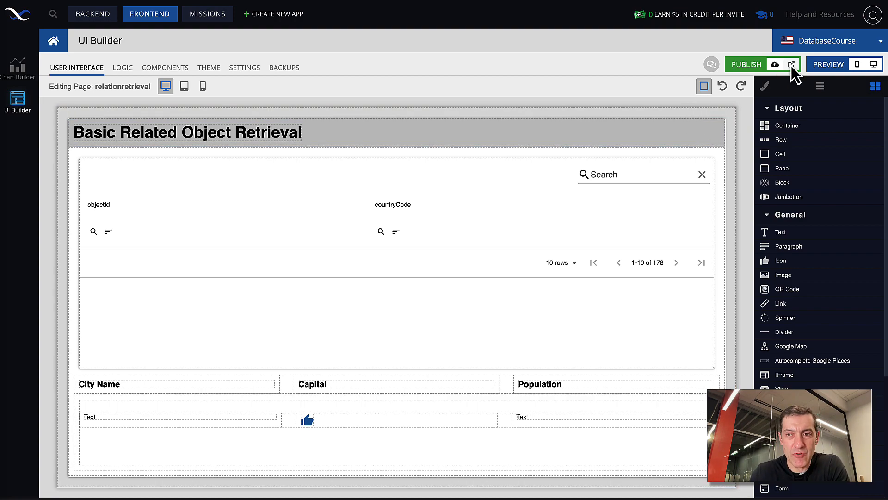
left_click(874, 67)
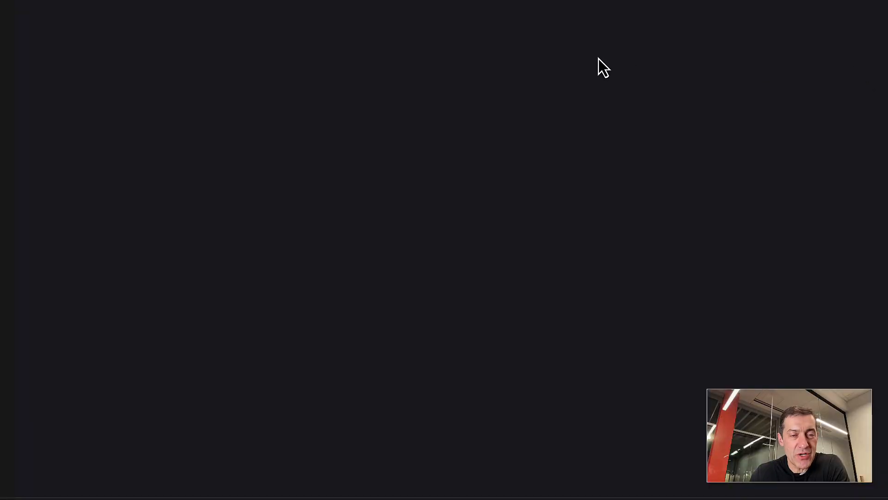
scroll(422, 204, "down", 3)
scroll(422, 204, "up", 3)
scroll(422, 204, "down", 3)
scroll(423, 207, "up", 3)
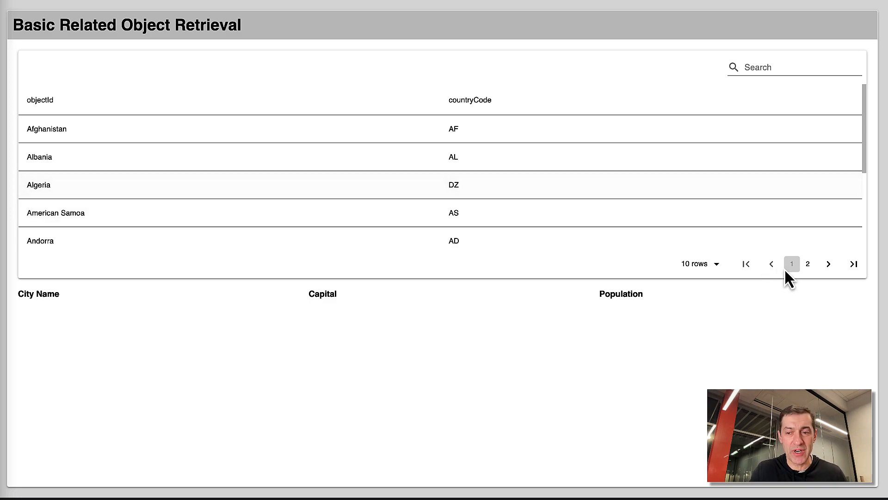
left_click(808, 264)
scroll(575, 202, "down", 3)
scroll(576, 203, "up", 3)
scroll(576, 203, "down", 3)
scroll(576, 204, "up", 3)
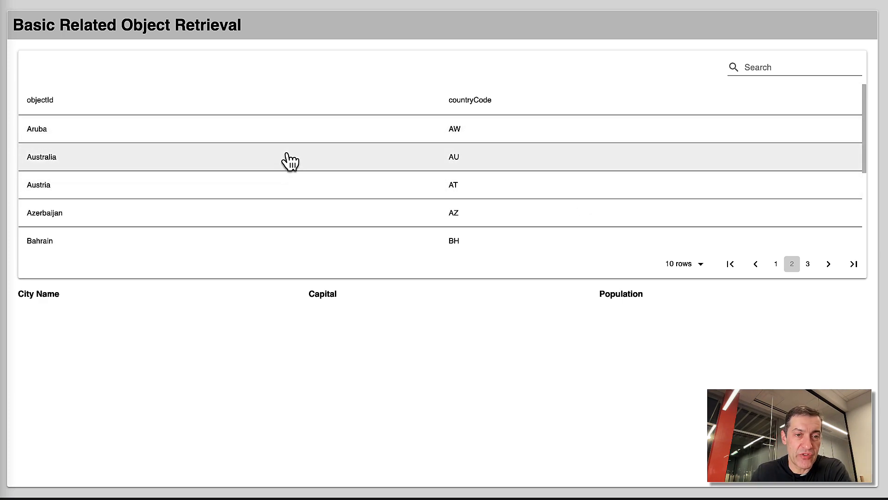
Step: Select Australia in the country table and look through its related cities, capital flags and populations
left_click(287, 155)
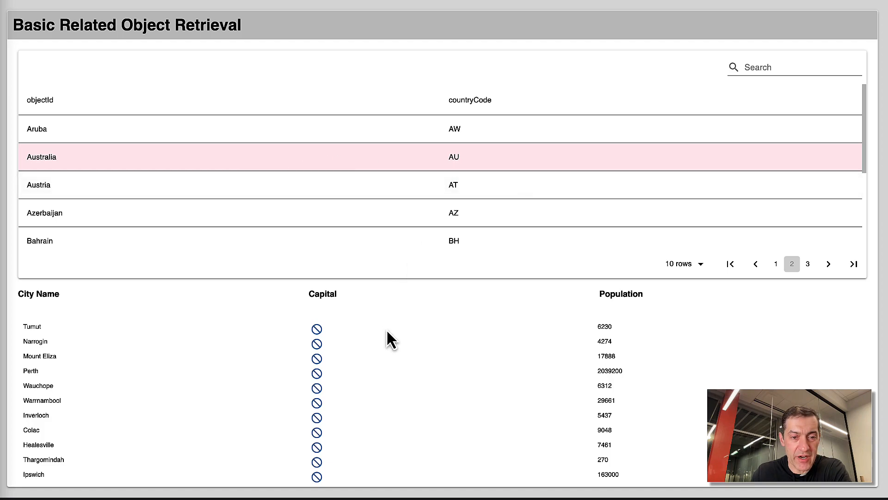
scroll(390, 371, "down", 15)
scroll(390, 371, "up", 15)
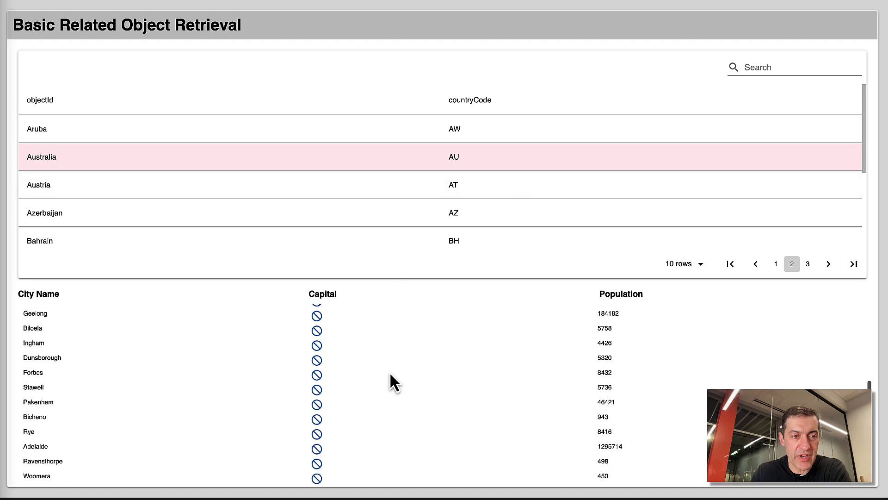
scroll(376, 398, "down", 5)
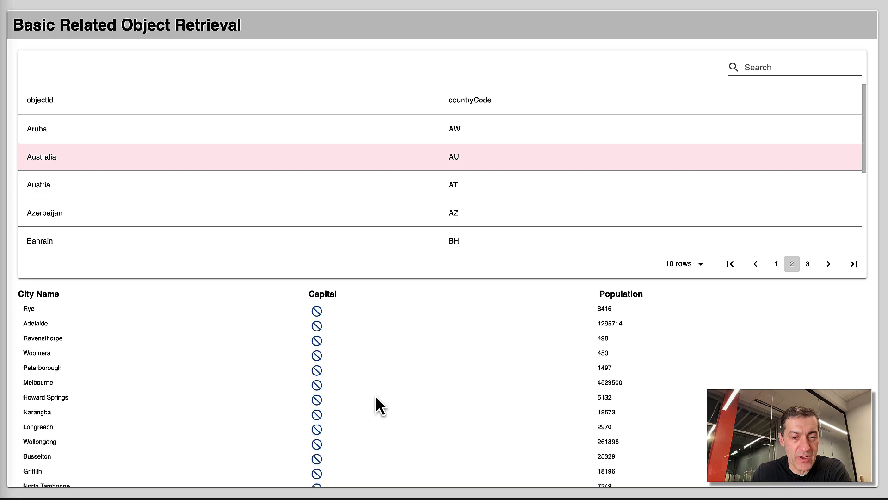
scroll(376, 397, "down", 15)
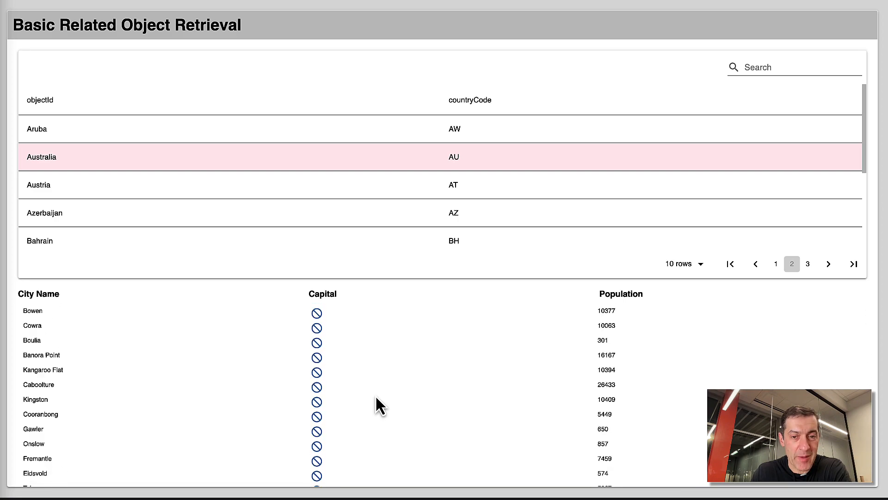
scroll(376, 397, "up", 3)
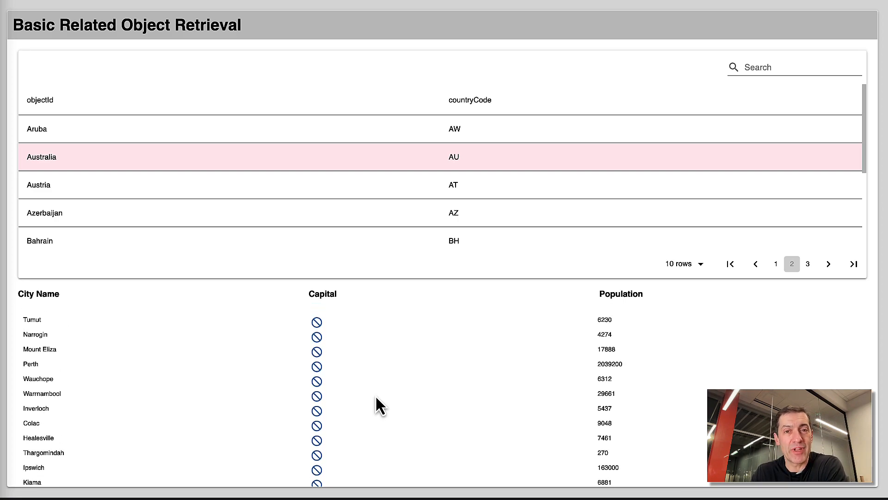
scroll(376, 398, "down", 15)
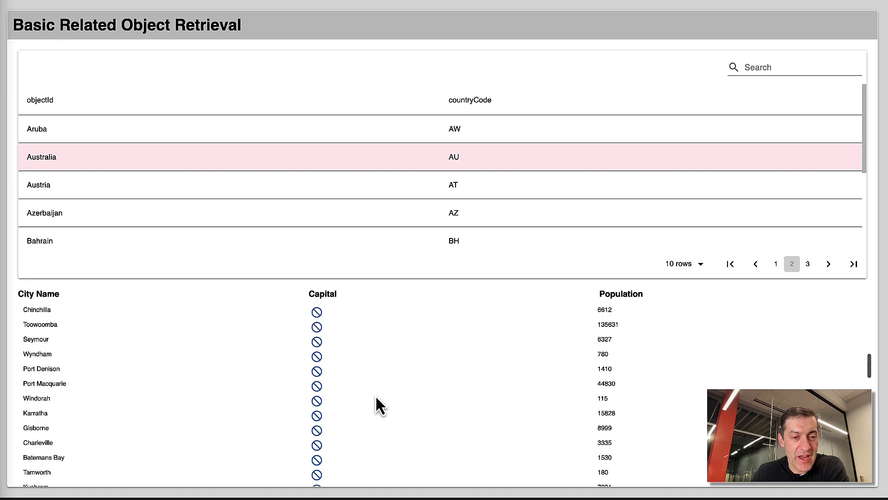
scroll(382, 396, "up", 5)
scroll(382, 396, "down", 10)
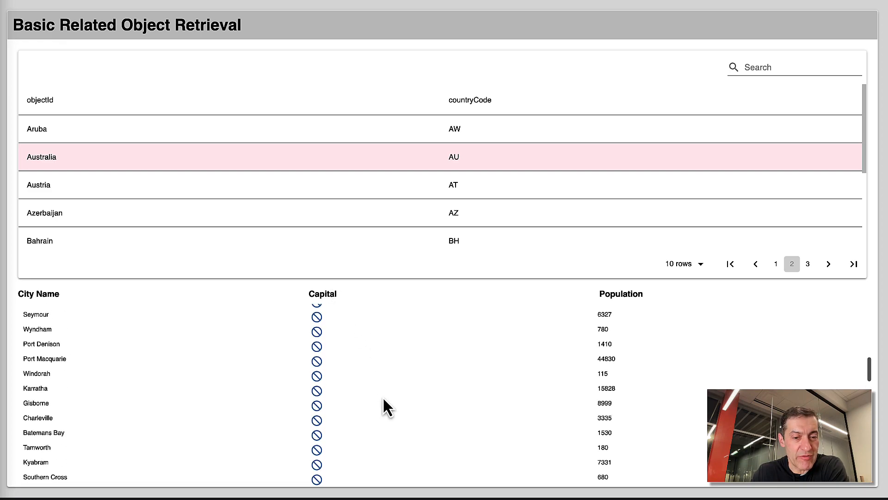
scroll(384, 398, "down", 10)
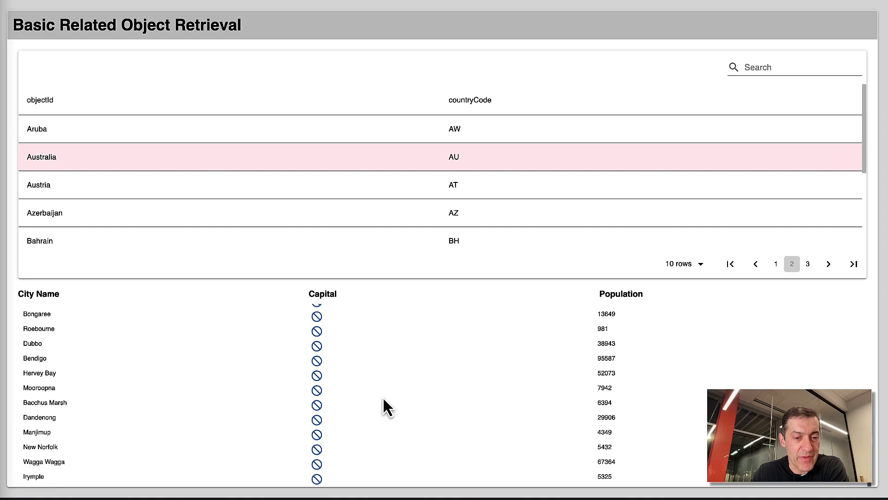
scroll(370, 405, "up", 15)
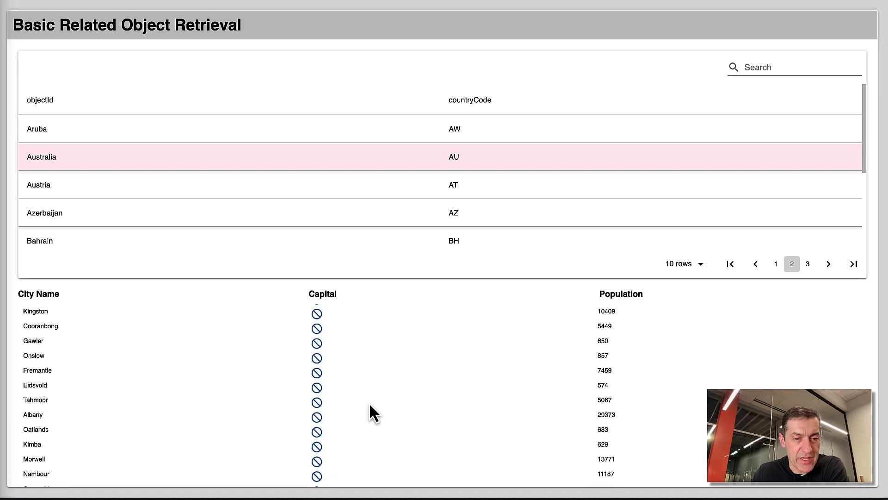
Step: Select Austria in the country table and look through its related cities for the capital
left_click(318, 191)
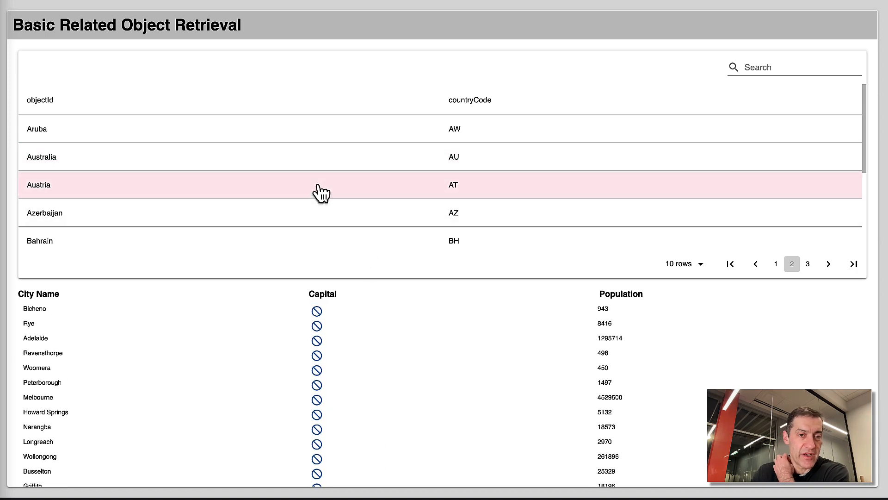
scroll(356, 349, "down", 2)
scroll(363, 345, "down", 12)
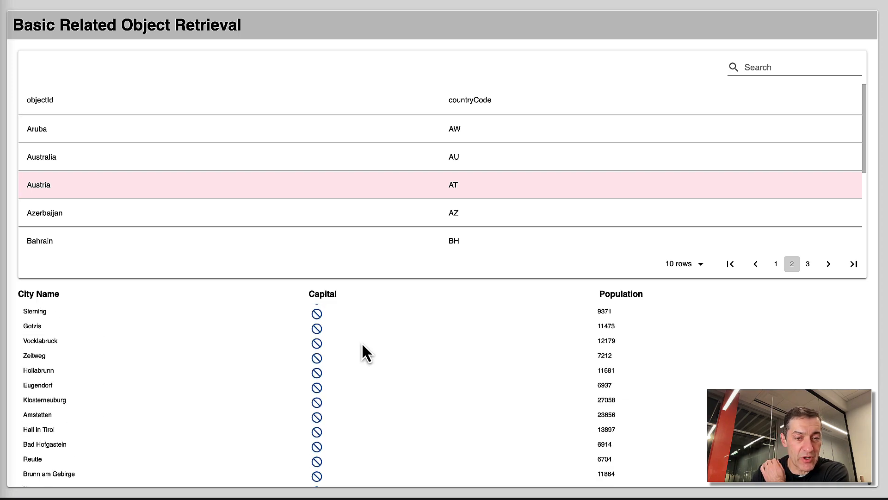
scroll(364, 353, "down", 12)
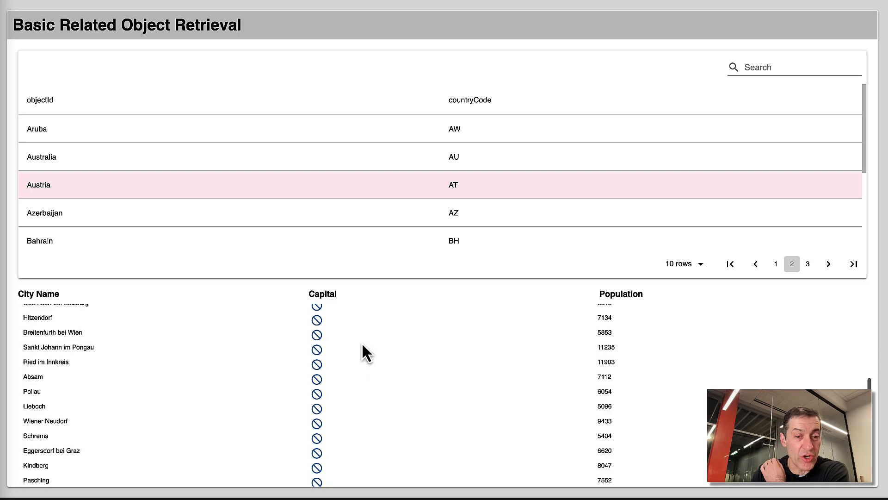
scroll(362, 342, "down", 2)
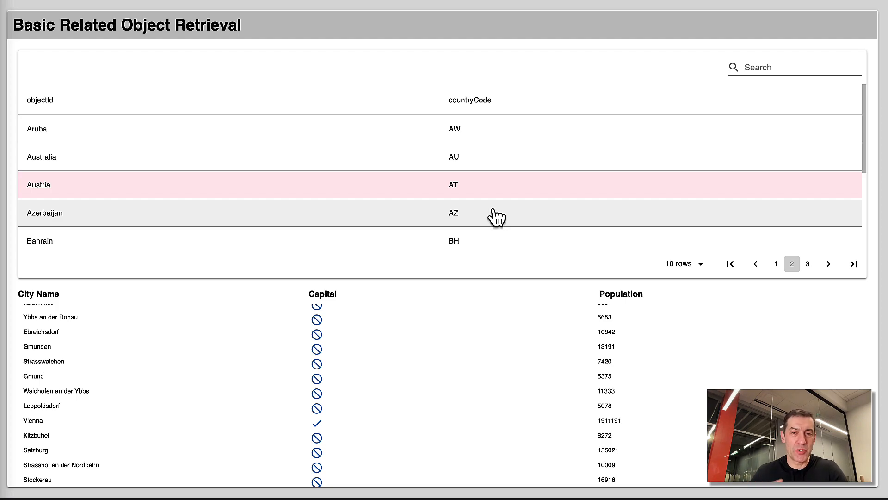
scroll(554, 168, "down", 3)
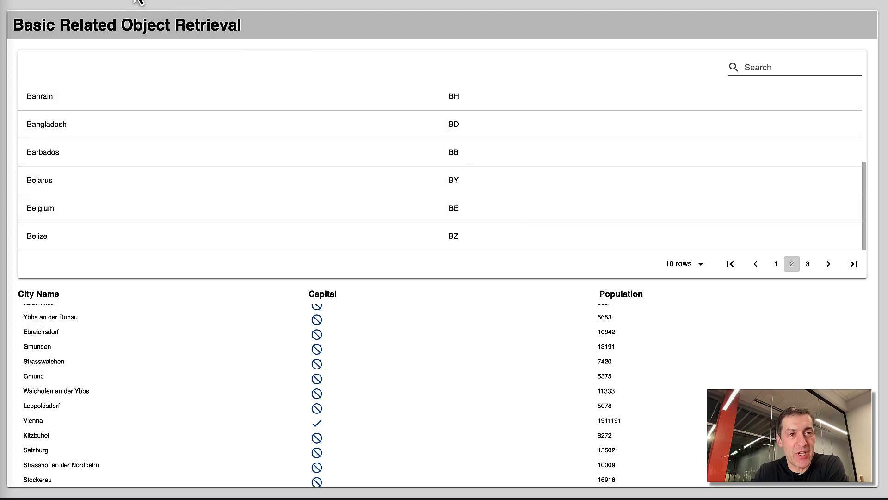
Step: Return to the UI Builder and open the logic of the countries data table to examine its On Record Selected handler
left_click(93, 1)
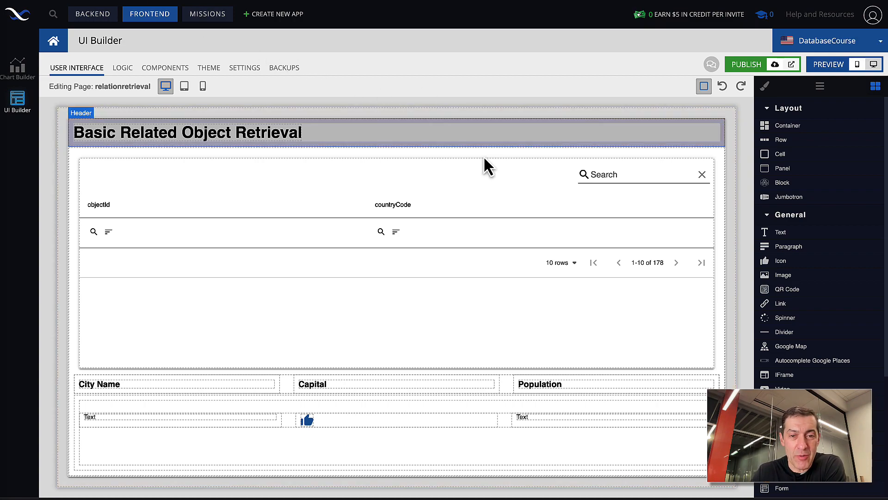
left_click(488, 198)
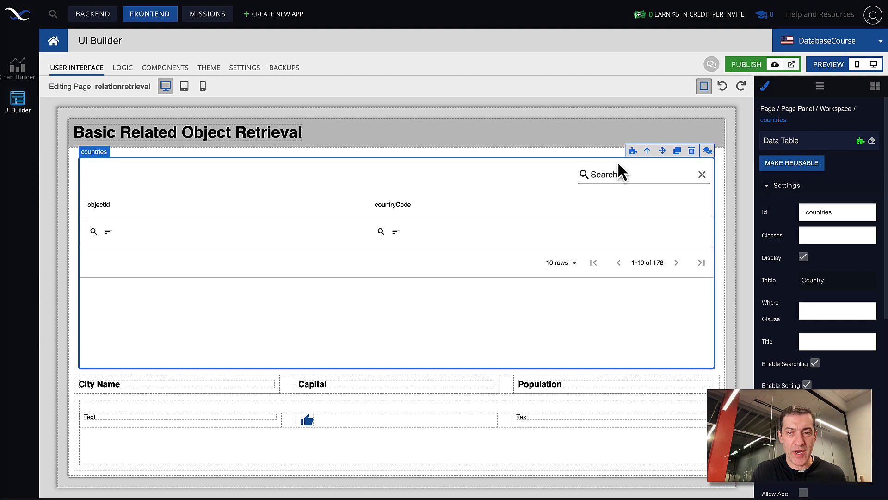
left_click(632, 152)
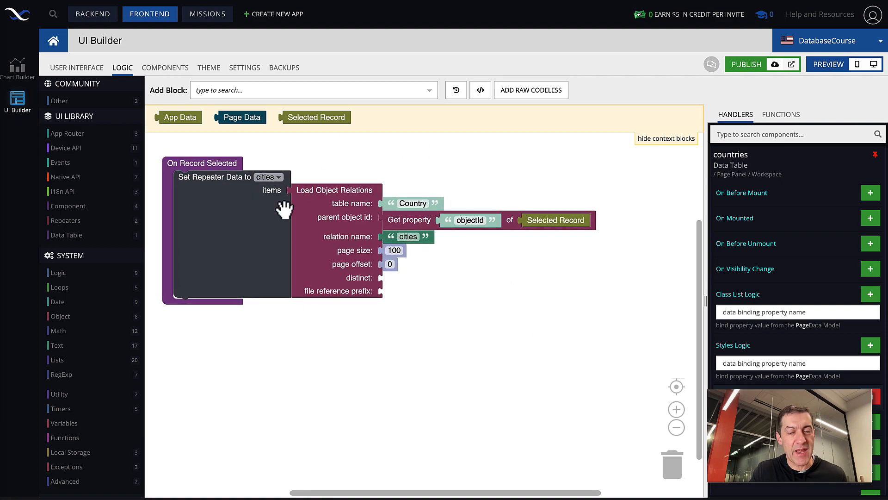
Step: Examine the Load Object Relations block that supplies the cities repeater data in the On Record Selected handler
left_click(314, 253)
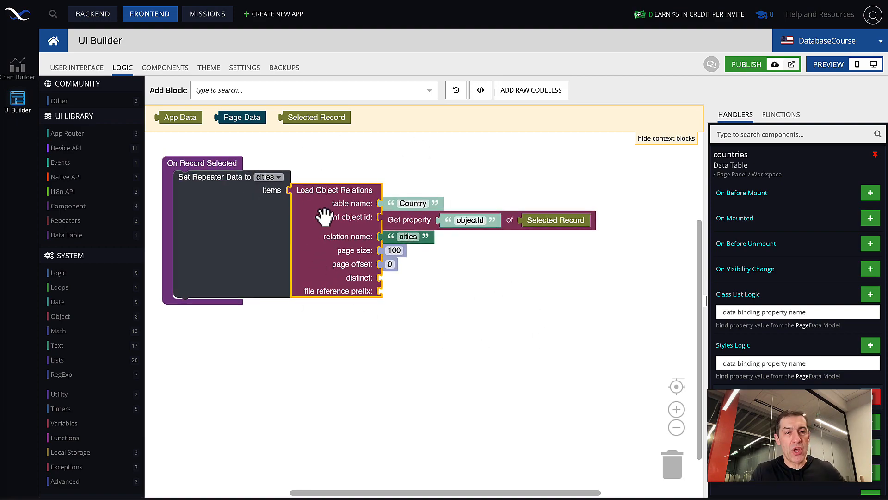
left_click_drag(280, 332, 341, 331)
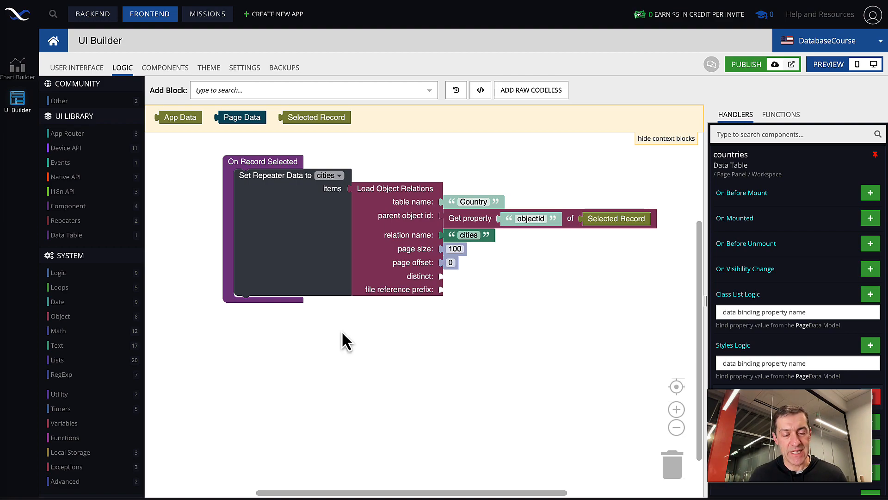
left_click(402, 208)
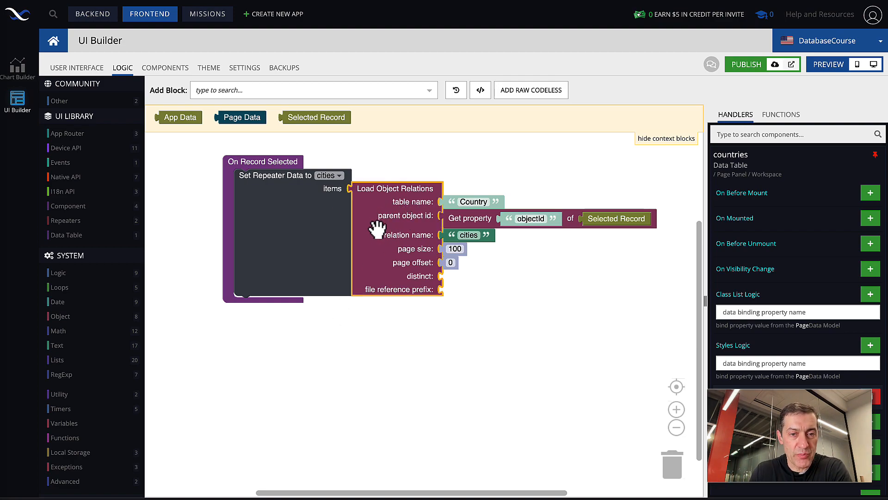
Step: Browse the Data API blocks to locate Load Object Relations, and close the block list without adding anything
scroll(98, 344, "down", 4)
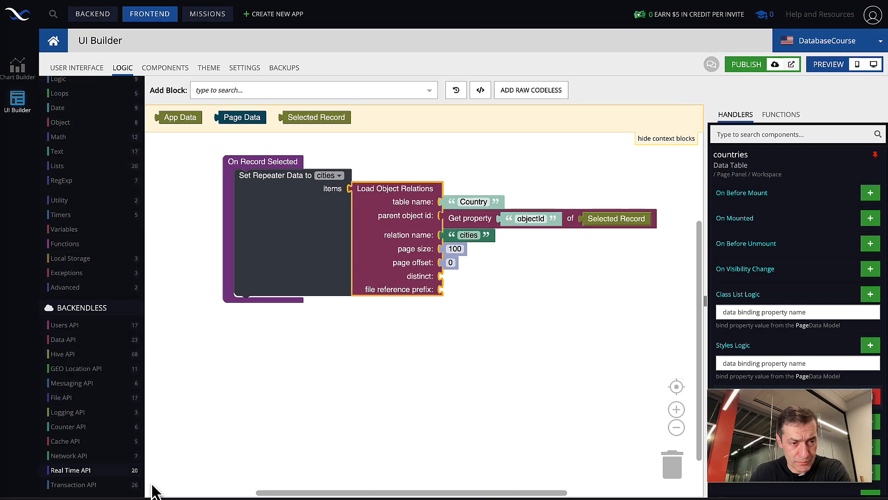
left_click(70, 343)
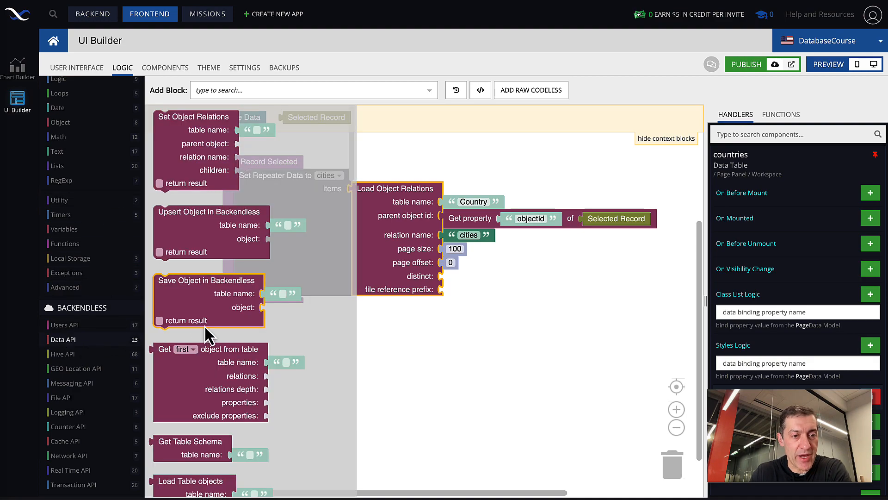
scroll(204, 326, "down", 5)
scroll(204, 328, "down", 20)
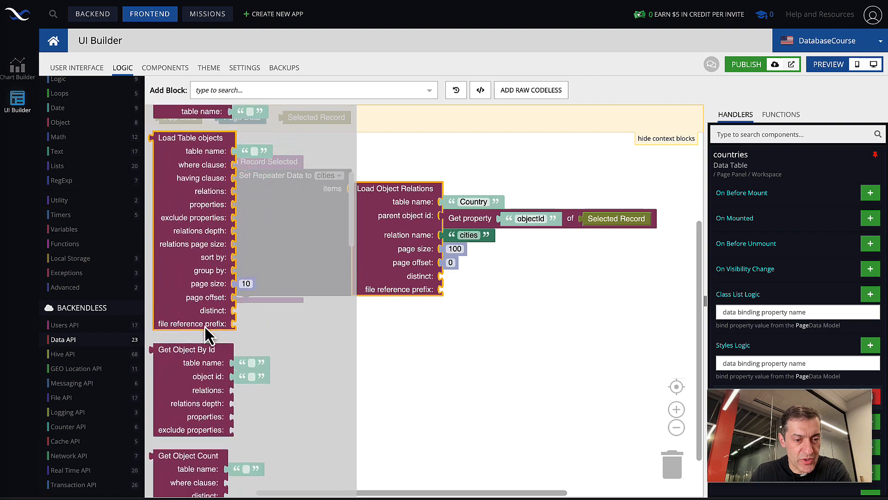
scroll(206, 330, "down", 8)
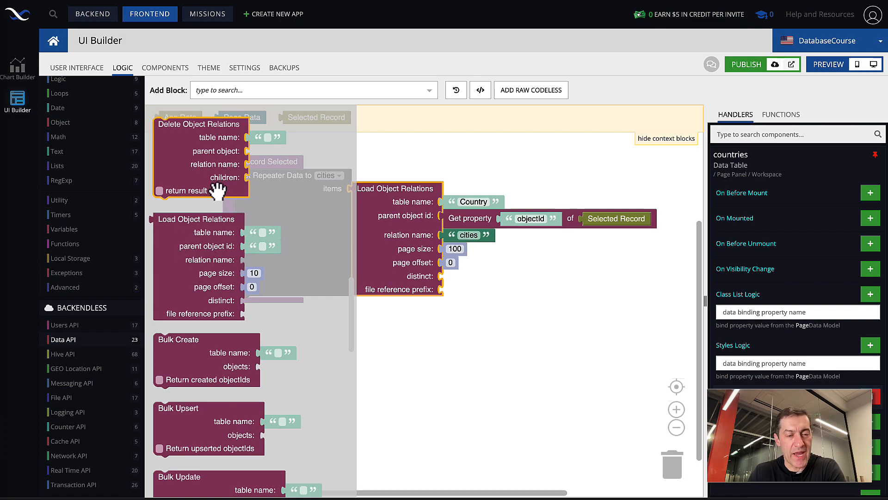
left_click(422, 343)
Step: Examine how Load Object Relations uses the selected record's objectId, the relation name and the paging values to fill the cities repeater
scroll(480, 304, "right", 1)
scroll(480, 304, "up", 1)
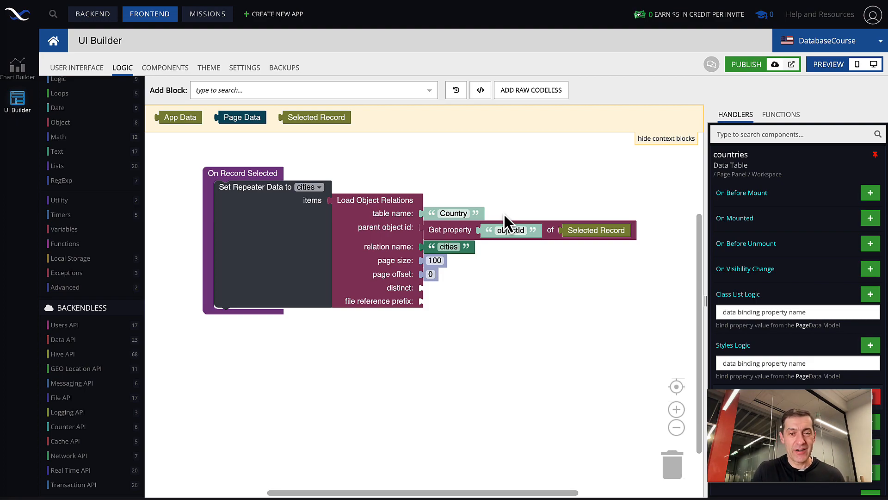
left_click(447, 229)
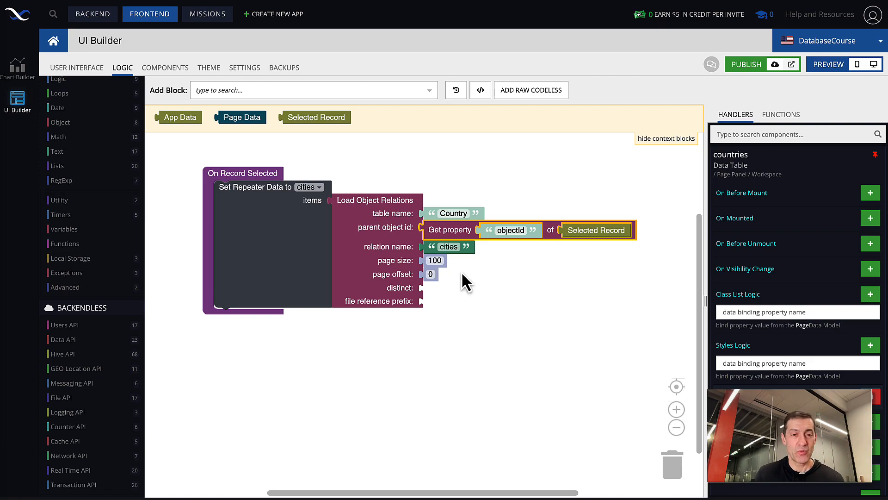
left_click(365, 234)
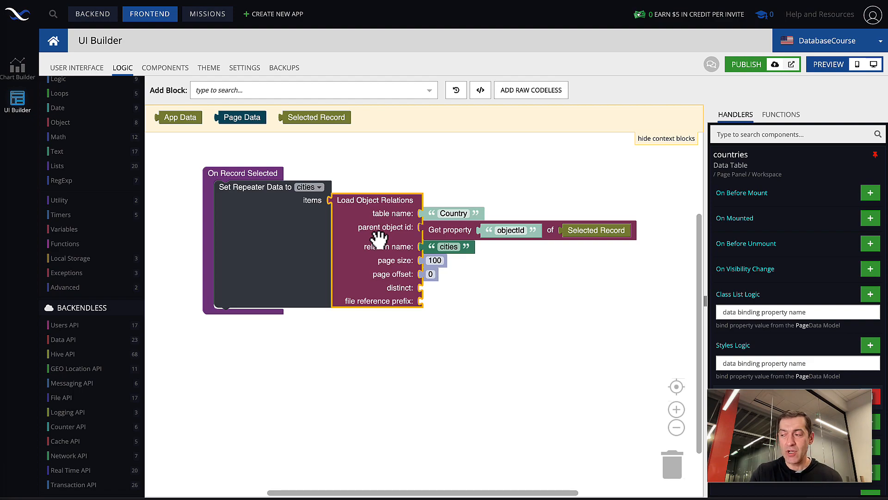
left_click(446, 234)
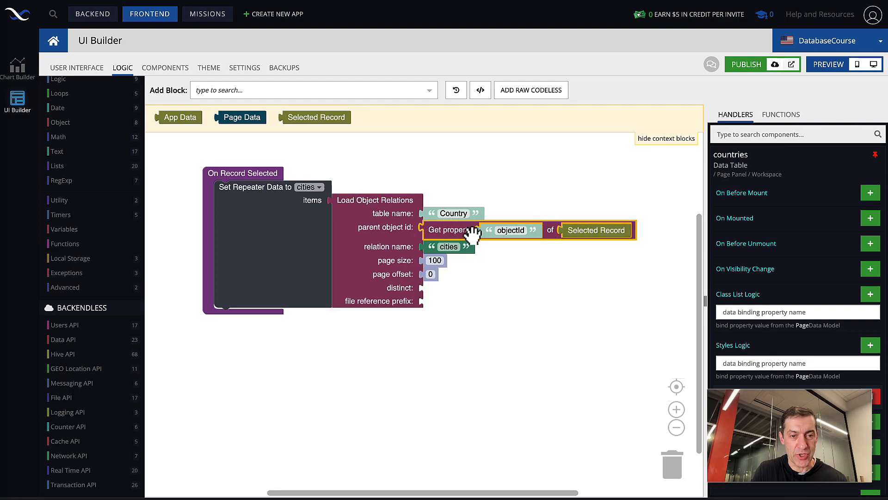
left_click(370, 235)
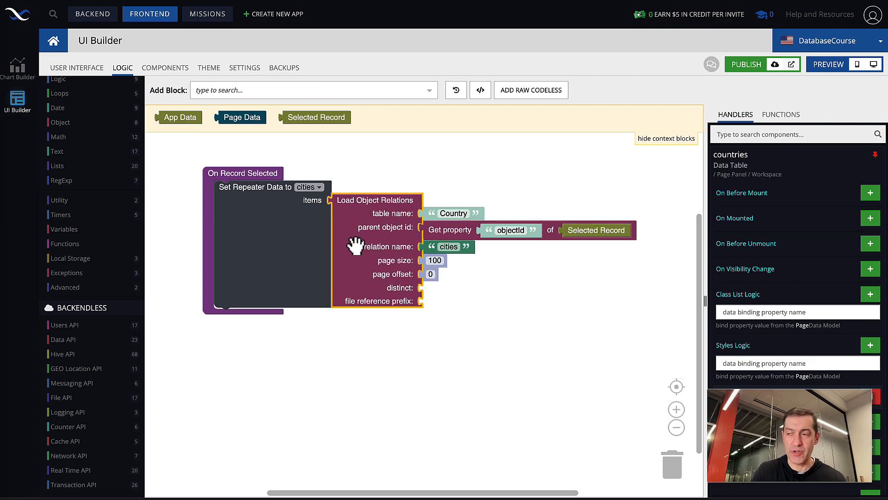
left_click(255, 231)
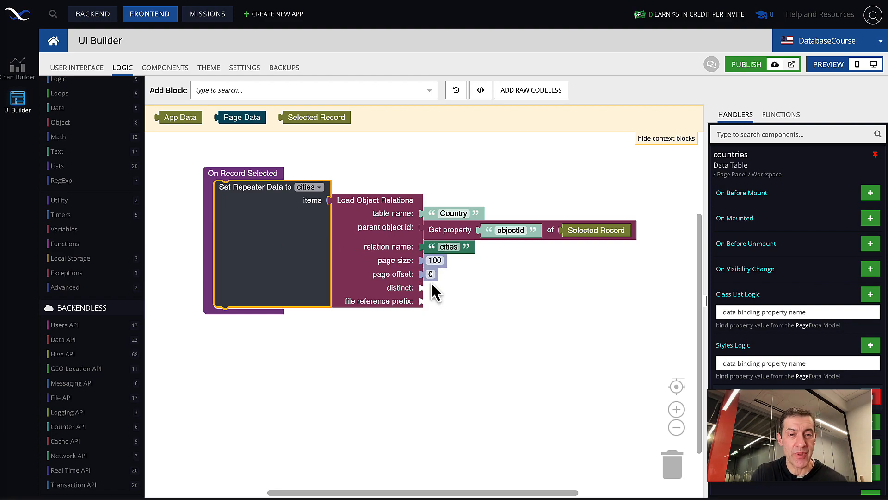
left_click_drag(429, 267, 430, 274)
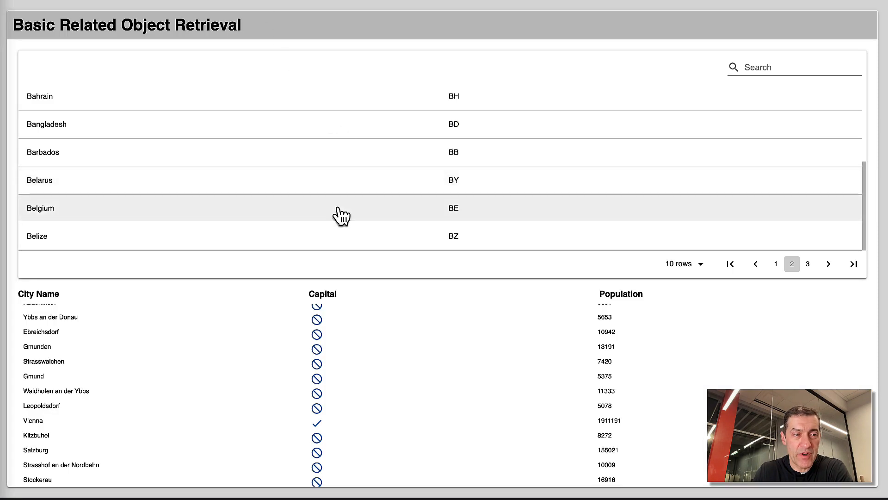
left_click(338, 208)
scroll(476, 330, "down", 10)
scroll(476, 330, "up", 10)
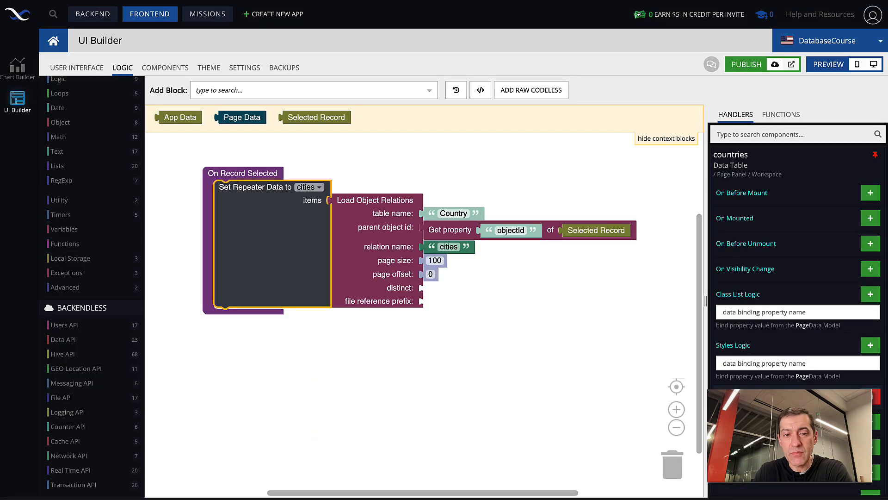
scroll(407, 349, "up", 1)
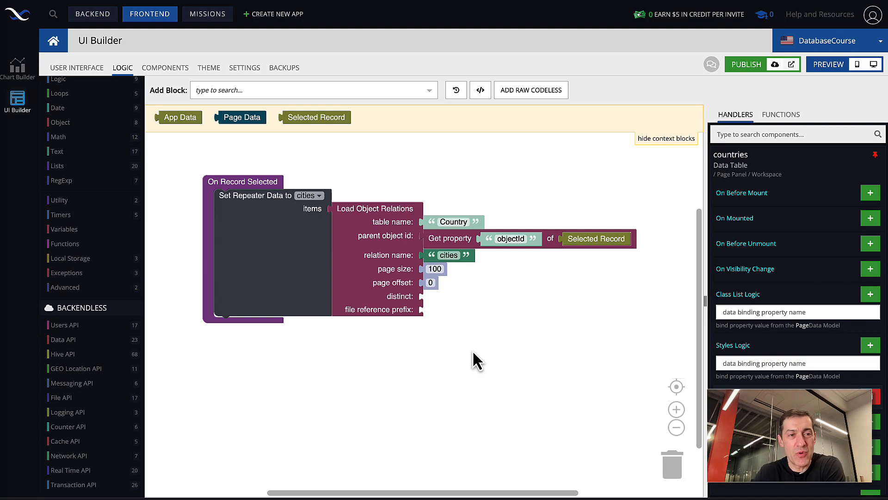
Step: Switch to the backend data and inspect the City table's relation column from Country[cities]
left_click(92, 15)
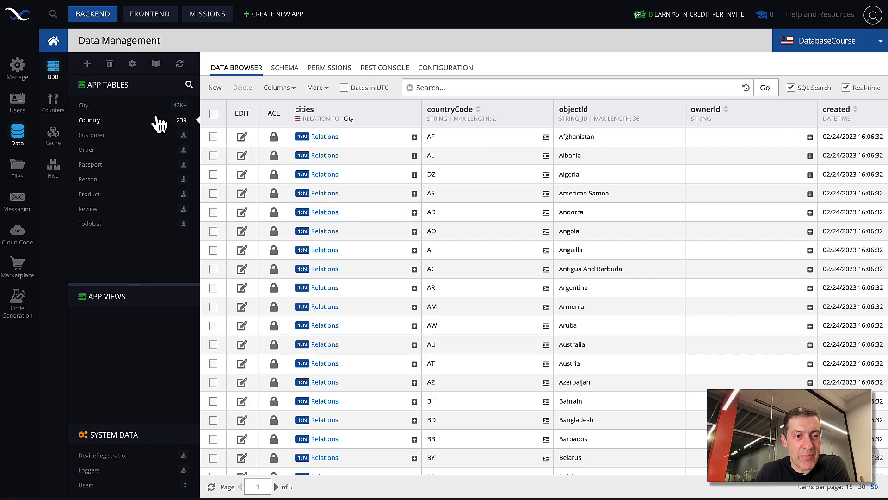
left_click(132, 110)
scroll(354, 189, "right", 10)
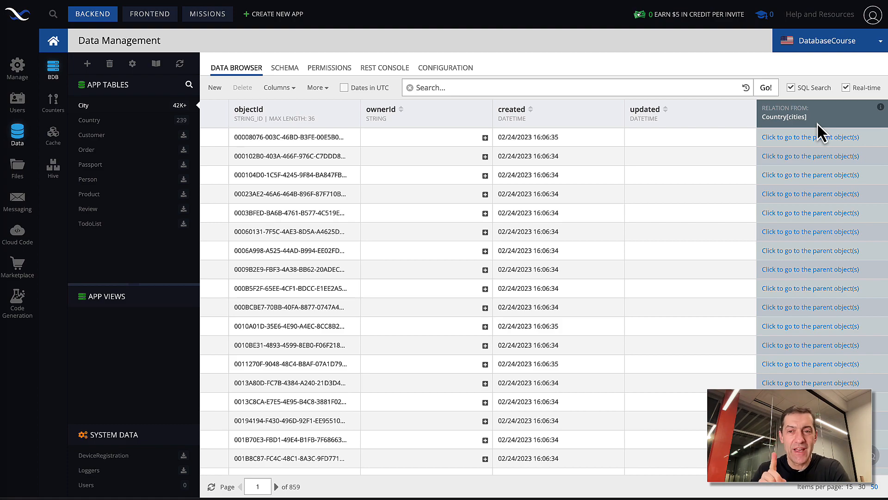
Step: Run a GET request on the City table in the REST Console with the where clause Country[cities].objectId = 'United States'
left_click(390, 69)
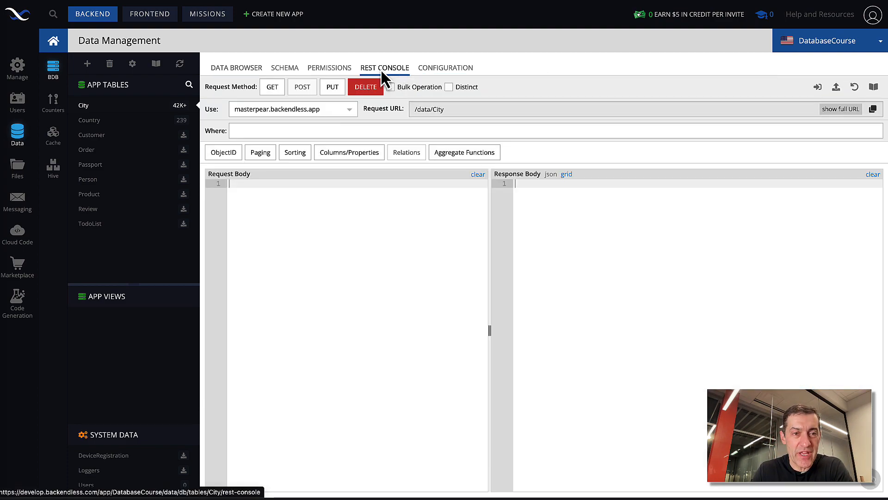
left_click(249, 131)
type("Co")
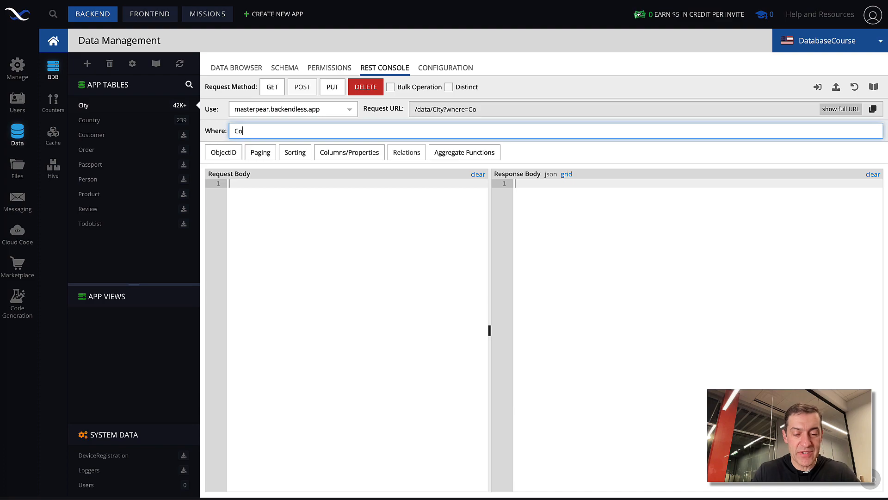
type("untry[ci")
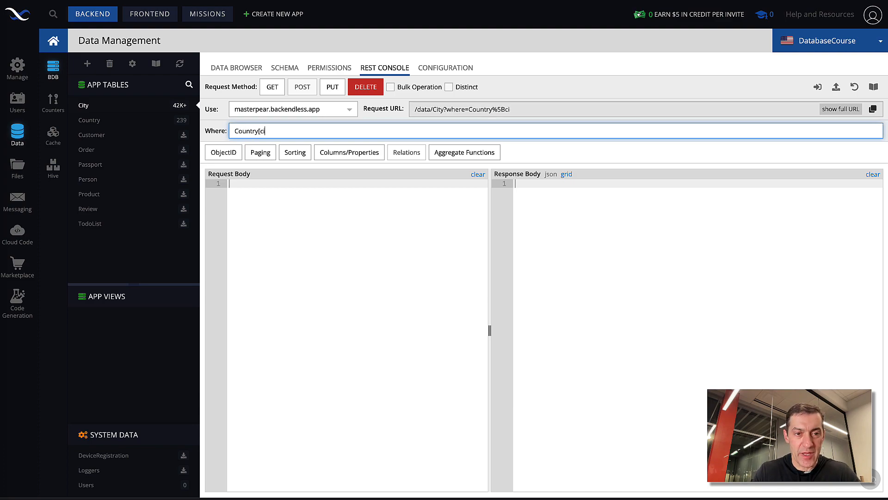
type("ties].objectId = 'United States'")
left_click(273, 88)
Step: Display the response as a grid and widen the response area beside the request body
left_click_drag(490, 329, 402, 330)
left_click(478, 174)
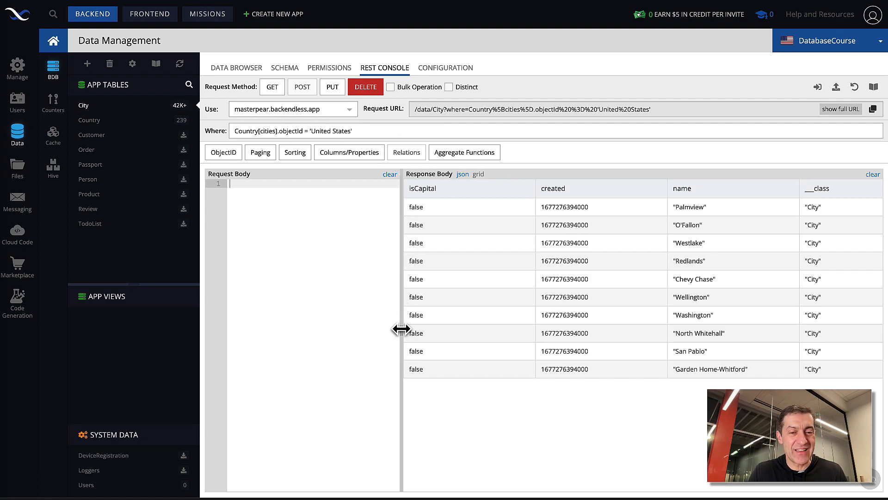
left_click_drag(402, 329, 389, 328)
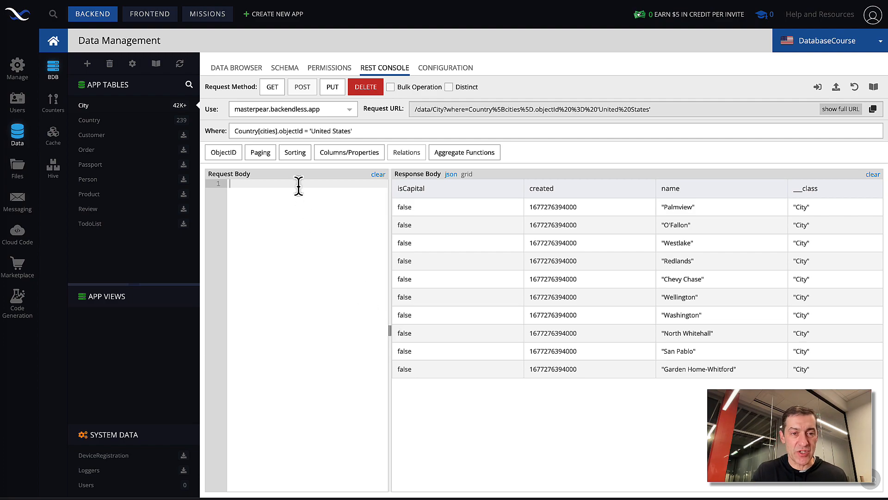
Step: Set the paging size to 100, rerun the GET request and look through the returned cities
left_click(259, 158)
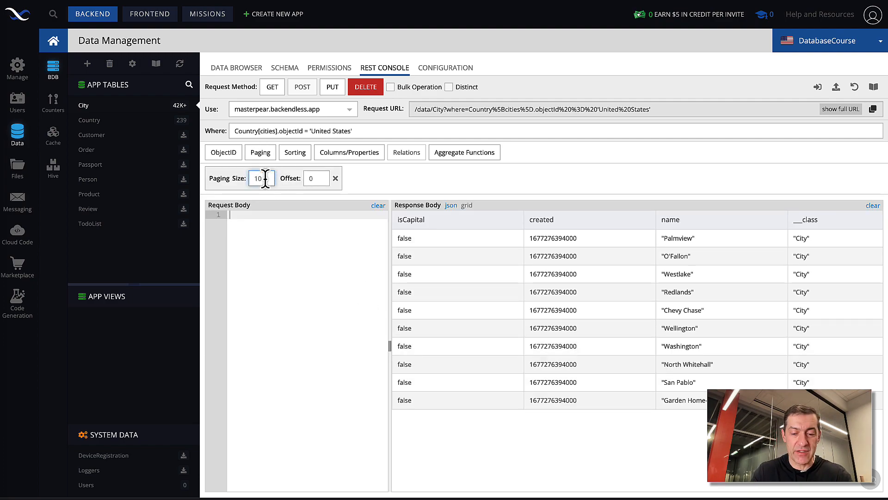
type("00")
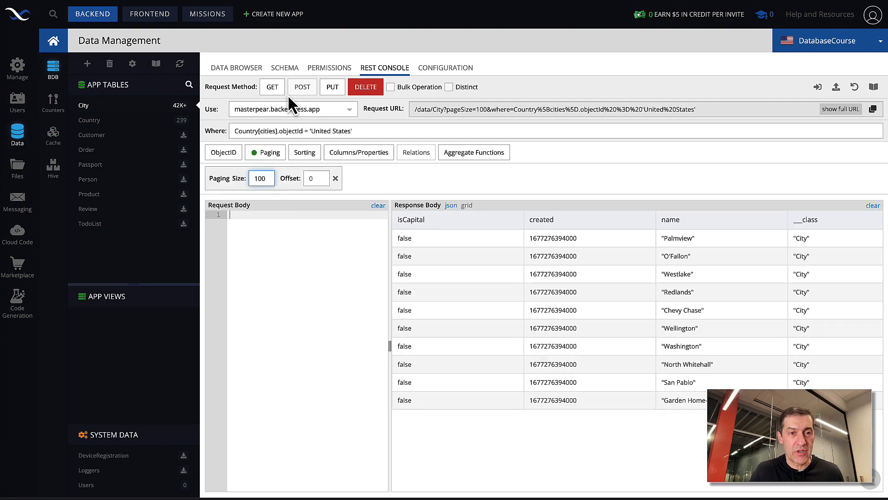
left_click(272, 87)
scroll(515, 292, "down", 3)
scroll(515, 292, "down", 3)
scroll(515, 292, "up", 6)
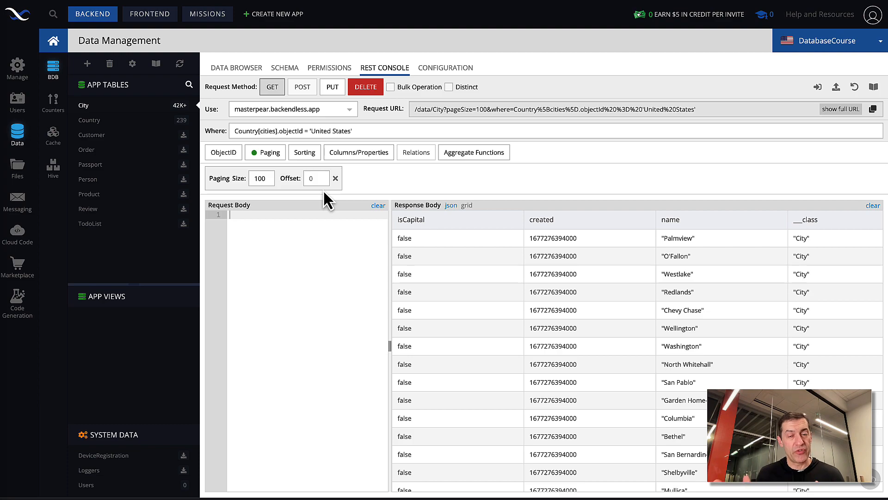
Step: Extend the where clause with "and population > 1000000" and rerun the GET request
left_click(375, 131)
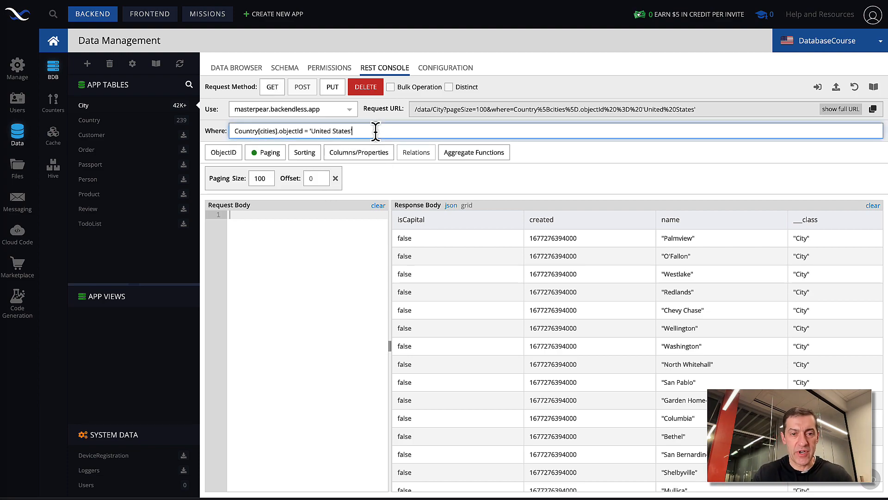
left_click_drag(367, 130, 234, 131)
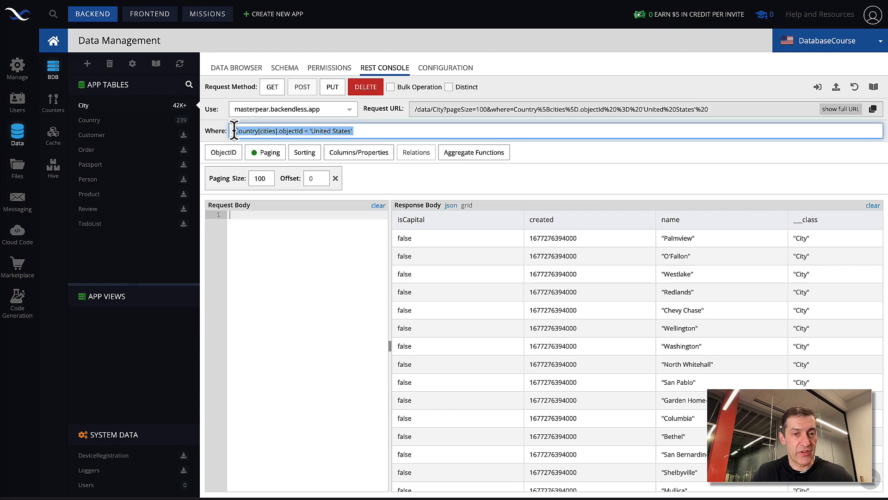
left_click(358, 131)
type("and ")
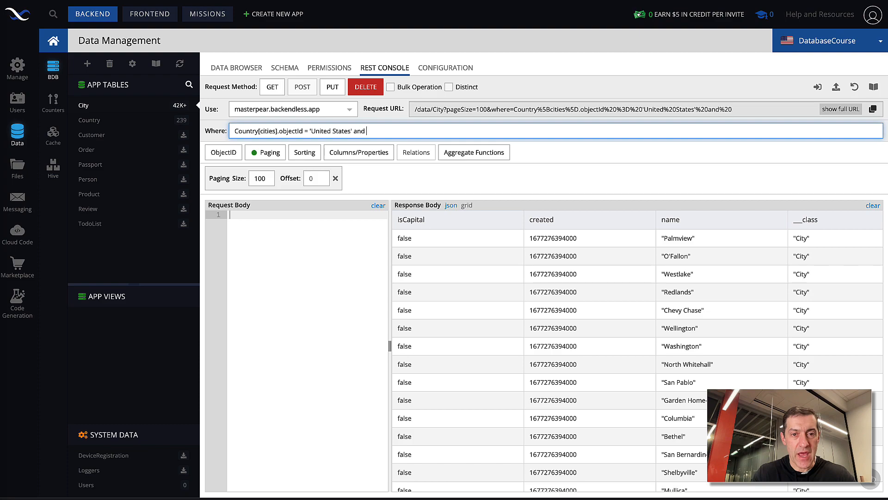
type("populat")
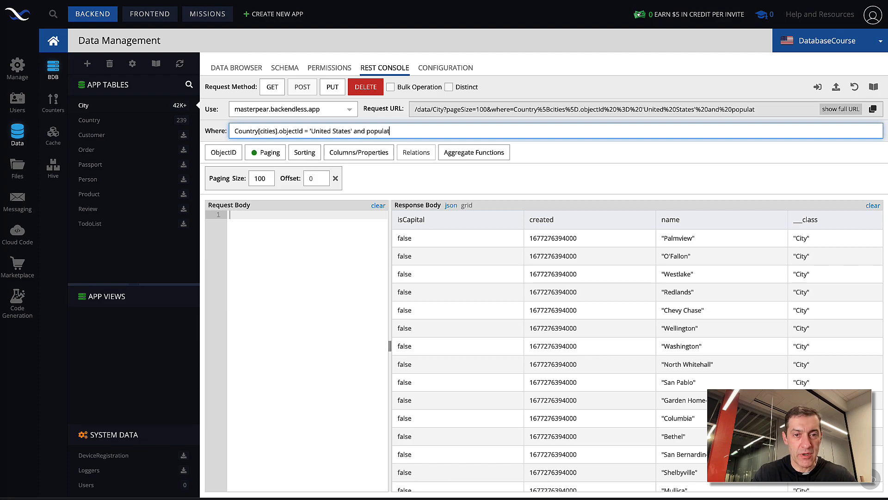
type("ion > 1000000")
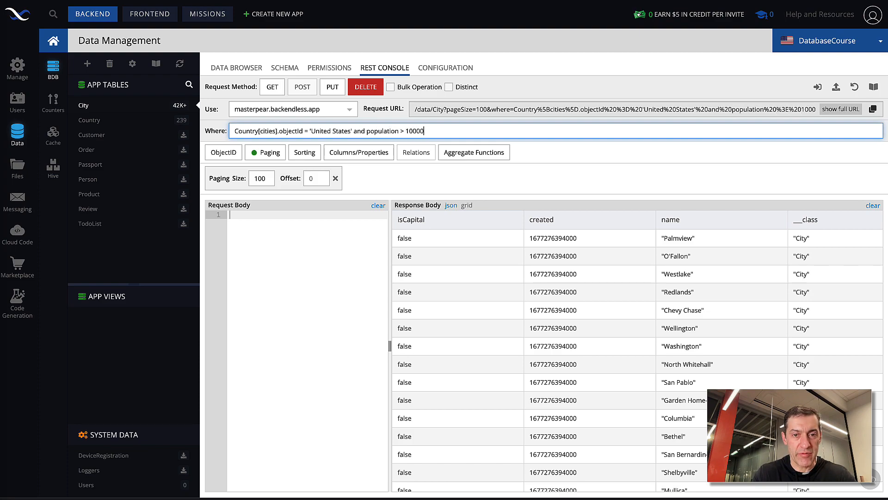
key("shift+Left")
key("shift+Left")
key("shift+Left")
key("Right")
left_click(272, 88)
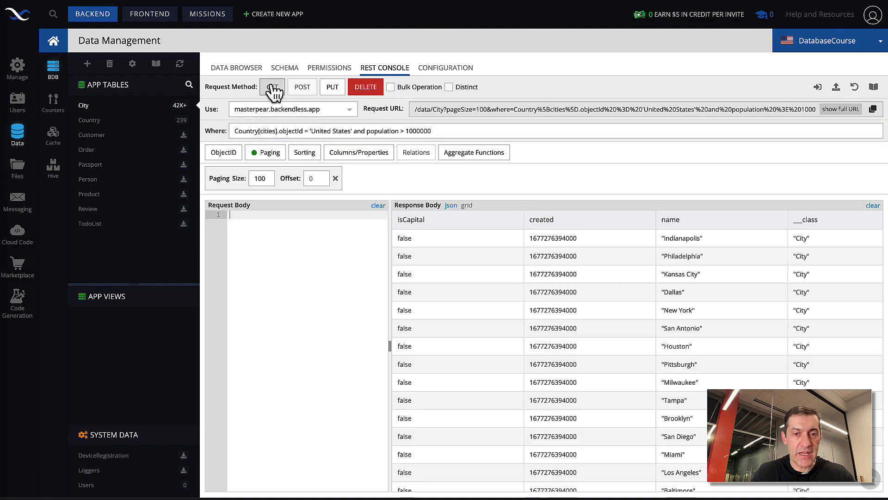
Step: Look through the returned large United States cities and their columns in the response grid
scroll(543, 313, "down", 4)
scroll(543, 313, "down", 5)
scroll(543, 314, "up", 8)
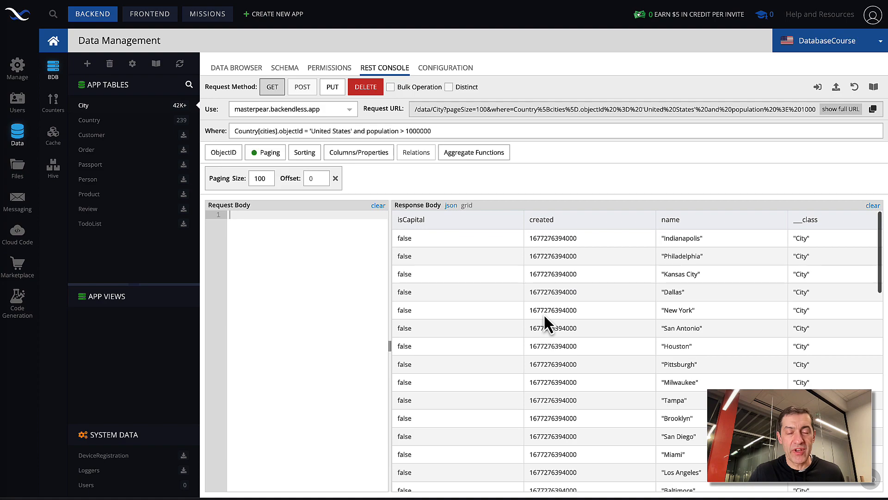
scroll(617, 314, "right", 4)
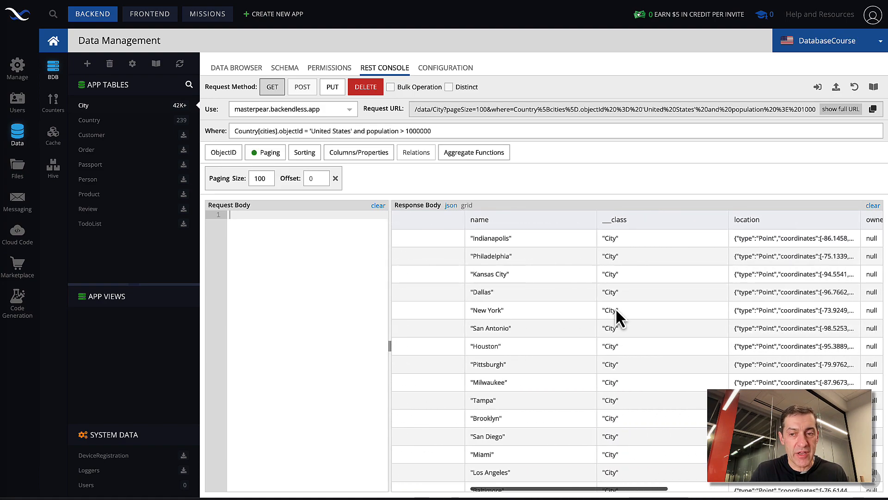
scroll(617, 313, "left", 4)
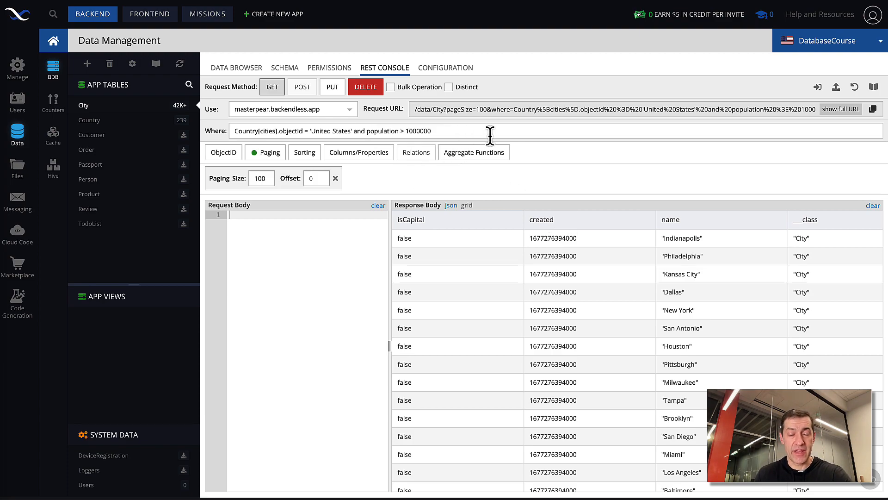
Step: Switch to the Country table, choose the cities relation to load, and run the GET request
left_click_drag(490, 135, 224, 139)
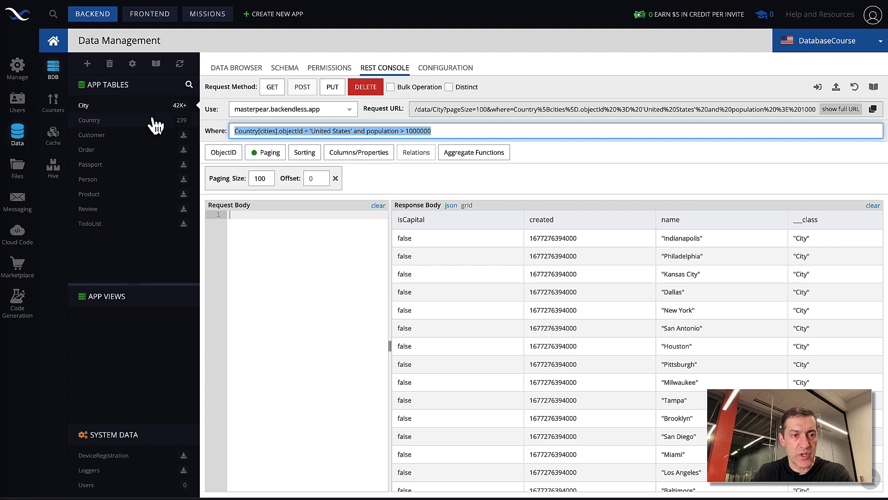
left_click(135, 123)
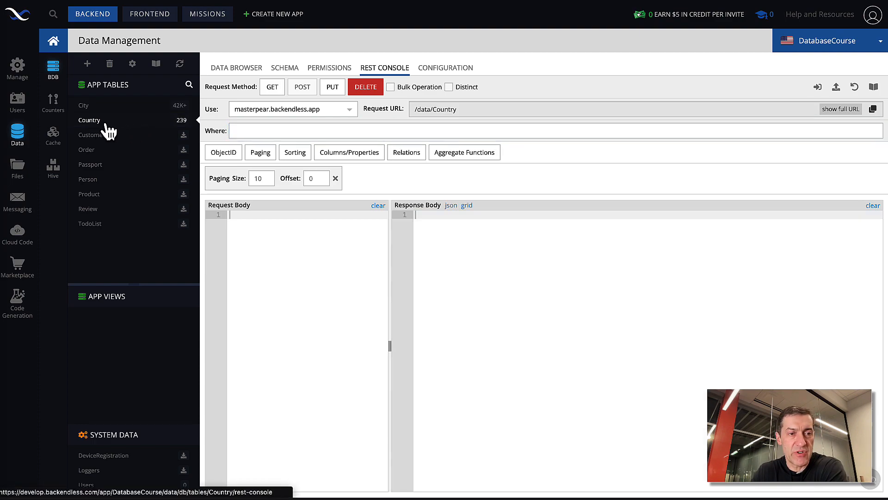
left_click(409, 157)
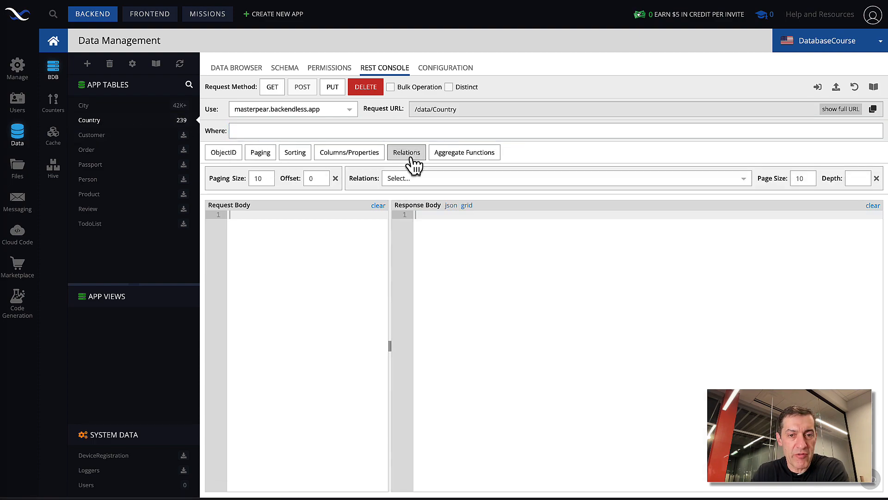
left_click(411, 156)
left_click(412, 157)
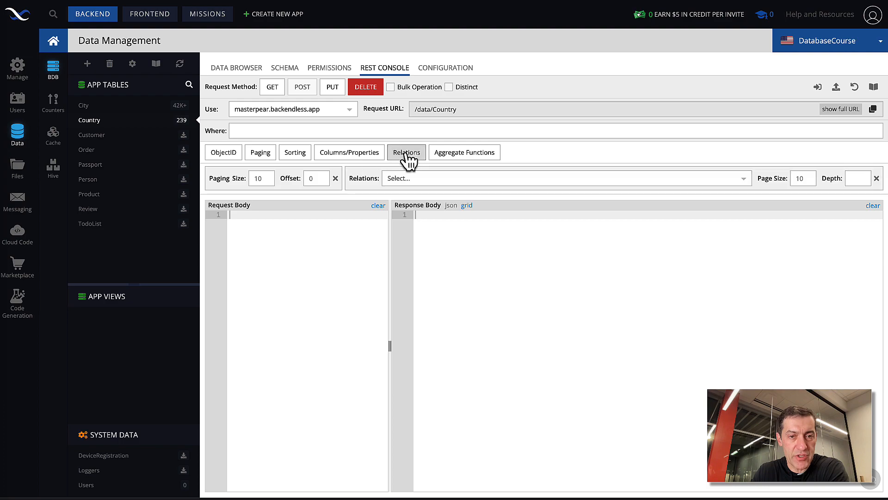
left_click(442, 180)
left_click(402, 194)
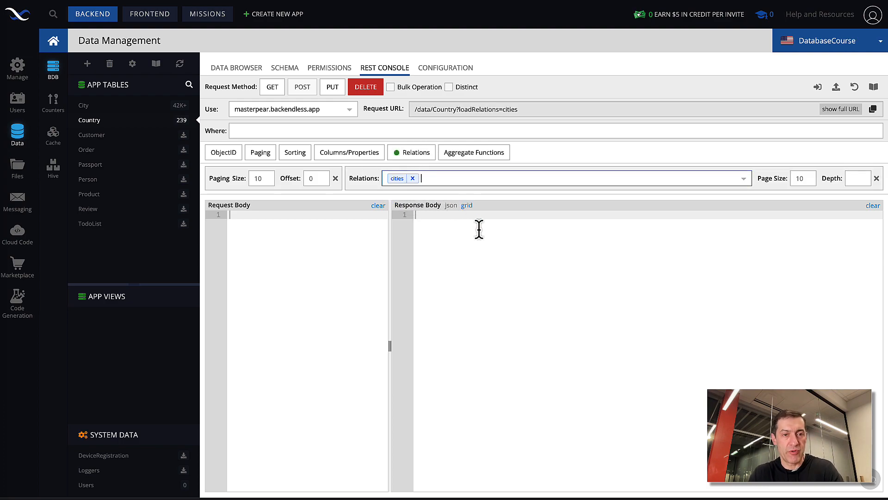
left_click(272, 88)
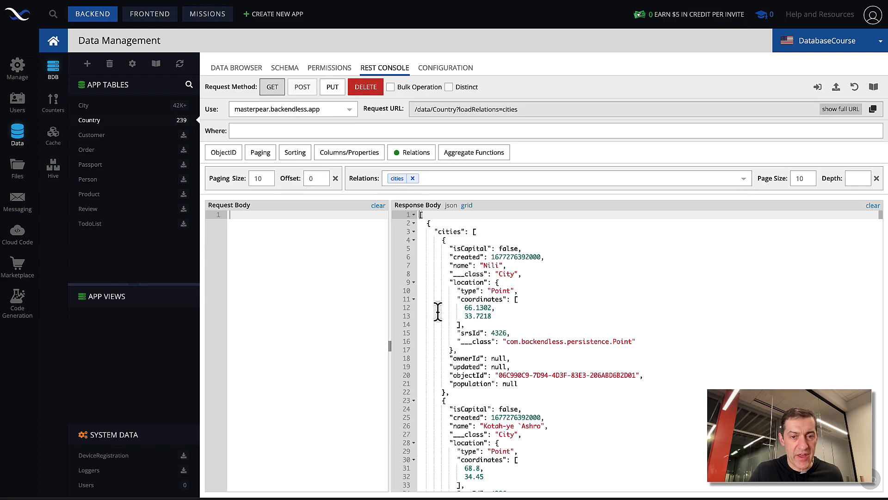
Step: Examine the first country's cities array in the JSON response by collapsing and expanding it, leaving it collapsed
left_click(414, 232)
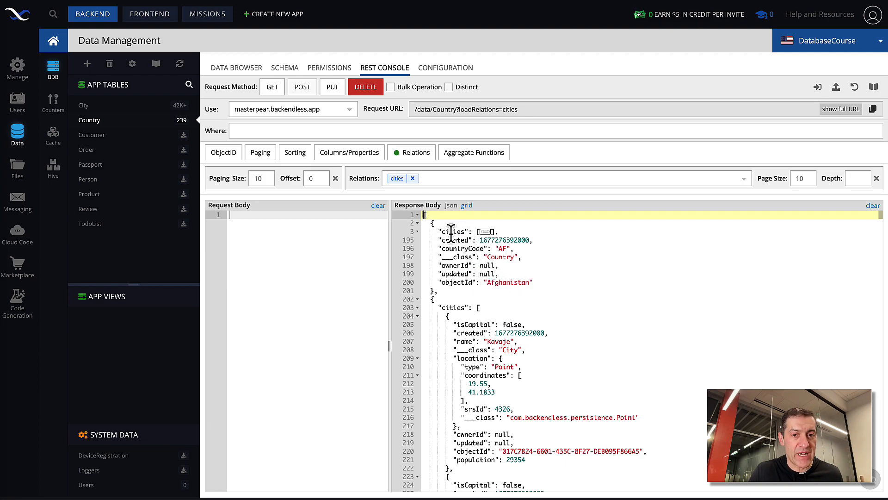
left_click(418, 232)
left_click_drag(433, 231, 506, 384)
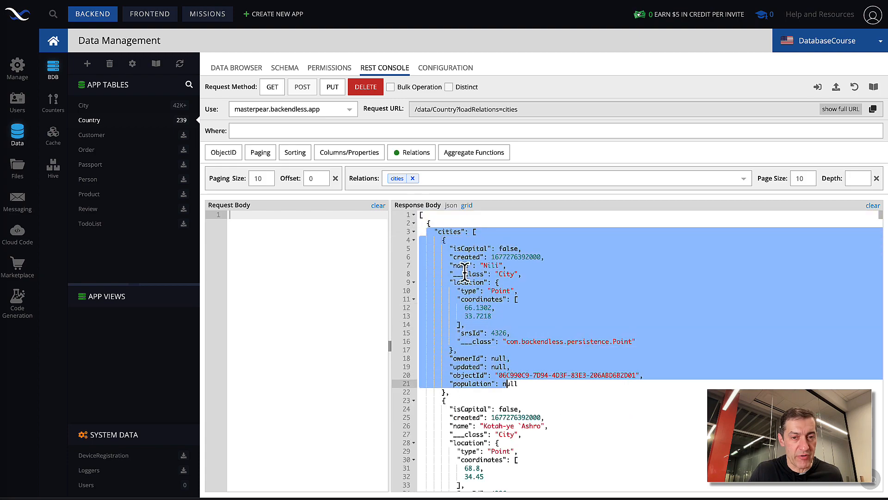
left_click(414, 231)
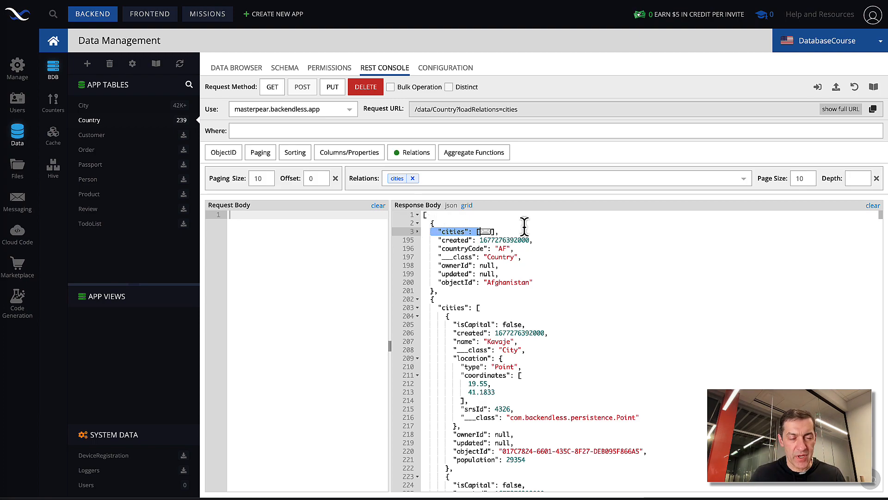
Step: Set the relations page size to 100 and rerun the GET request
left_click(812, 179)
type("100")
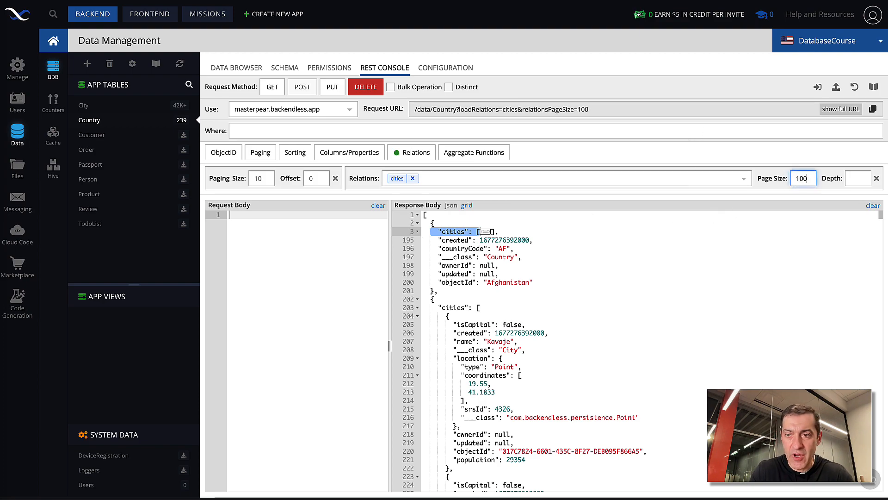
left_click(273, 87)
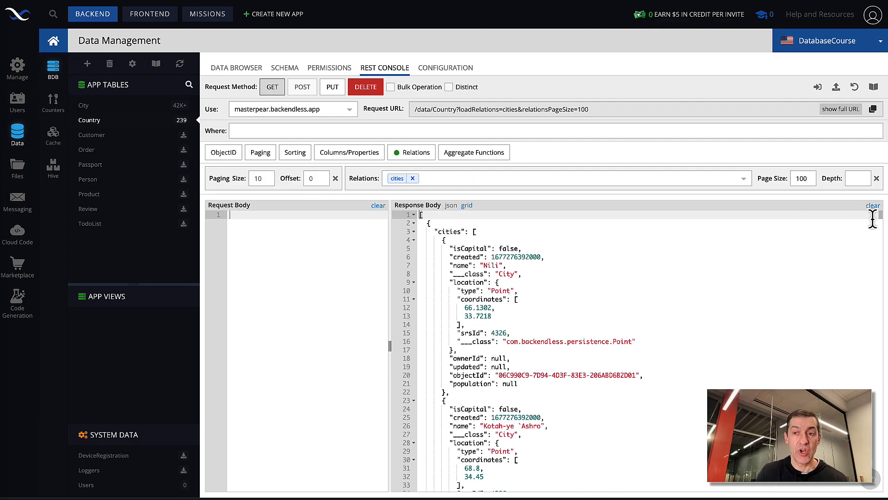
Step: Try to run the GET request with a relations page size of 200
double_click(802, 178)
type("200")
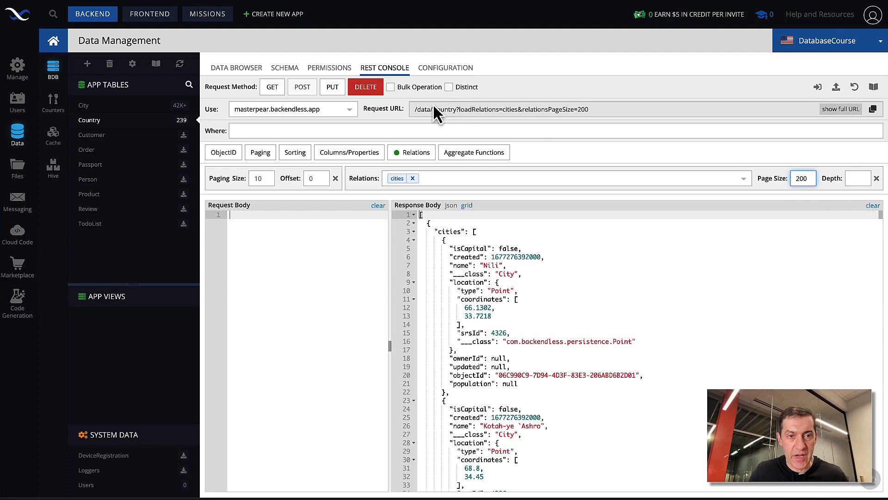
left_click(272, 88)
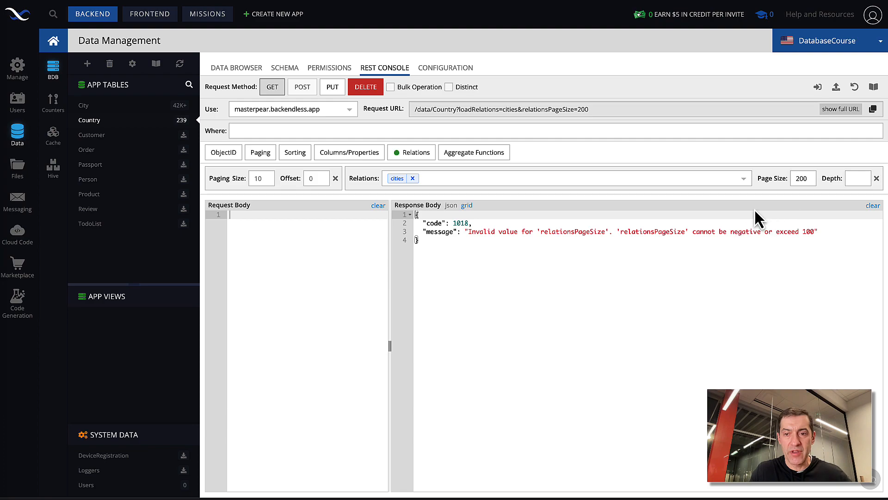
Step: Restore the relations page size to 100 and run the GET request again
double_click(803, 178)
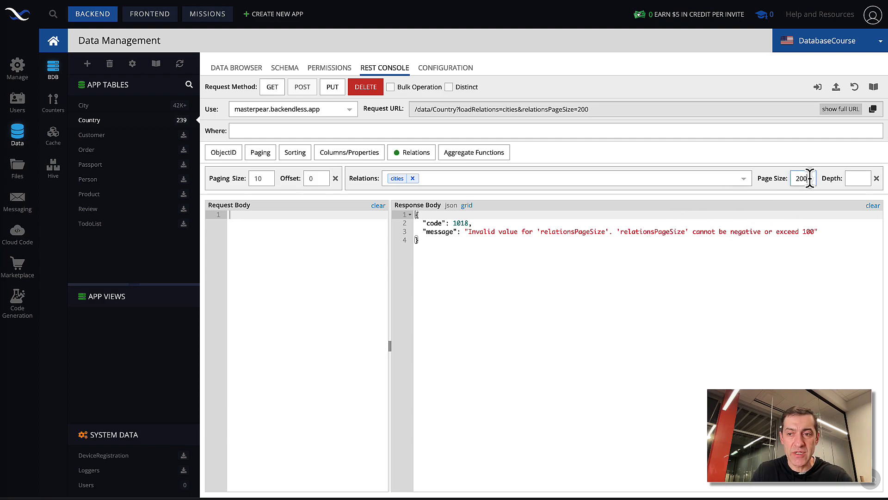
type("100")
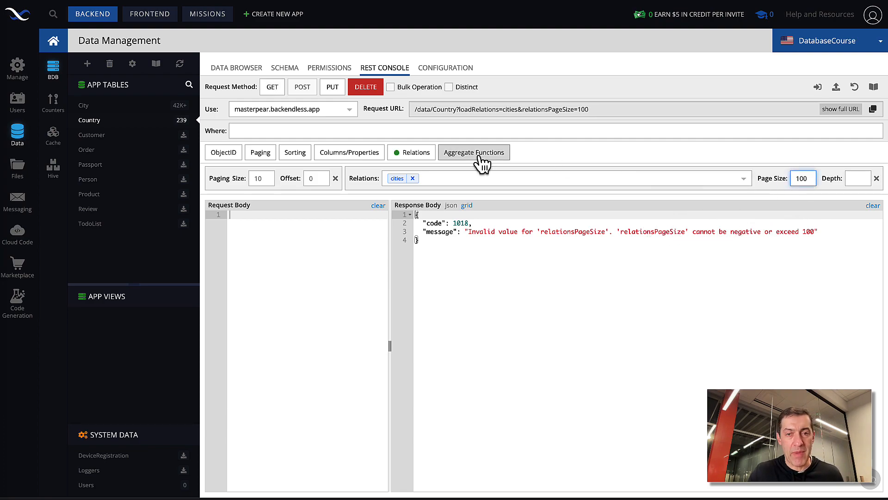
left_click(272, 87)
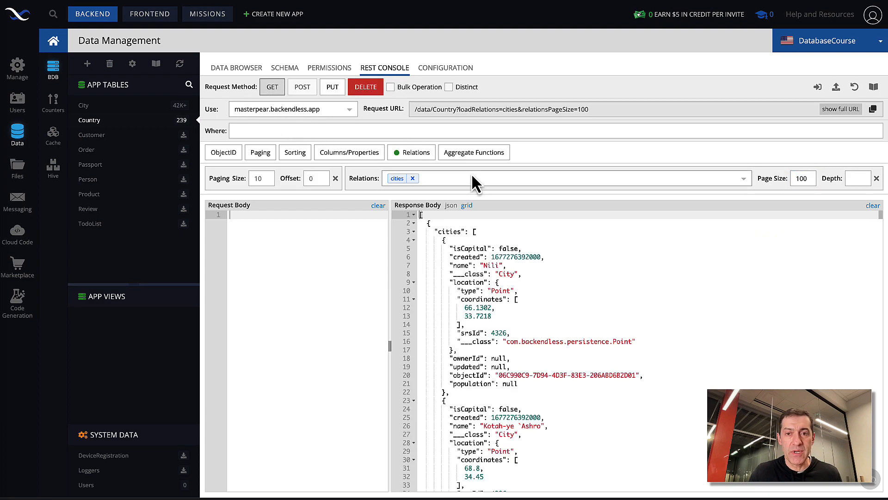
Step: Examine the loadRelations and relationsPageSize parameters in the request URL and the cities array in the response
left_click_drag(601, 109, 413, 109)
left_click(611, 110)
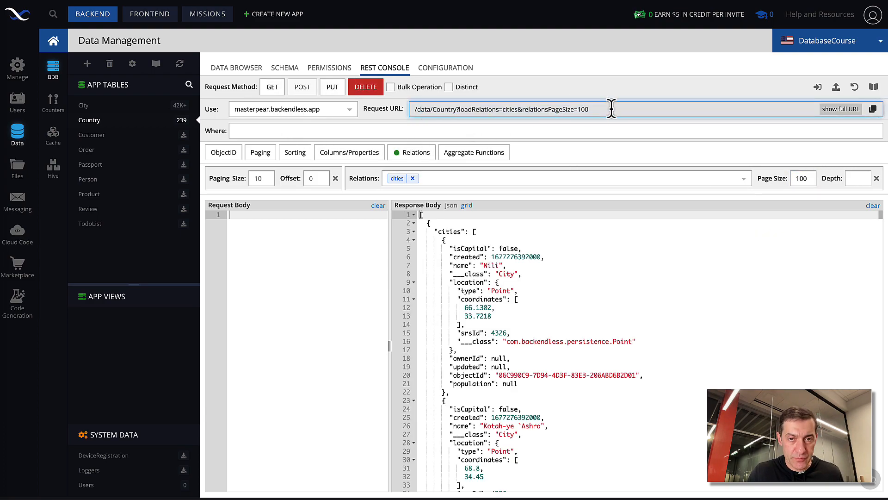
double_click(473, 109)
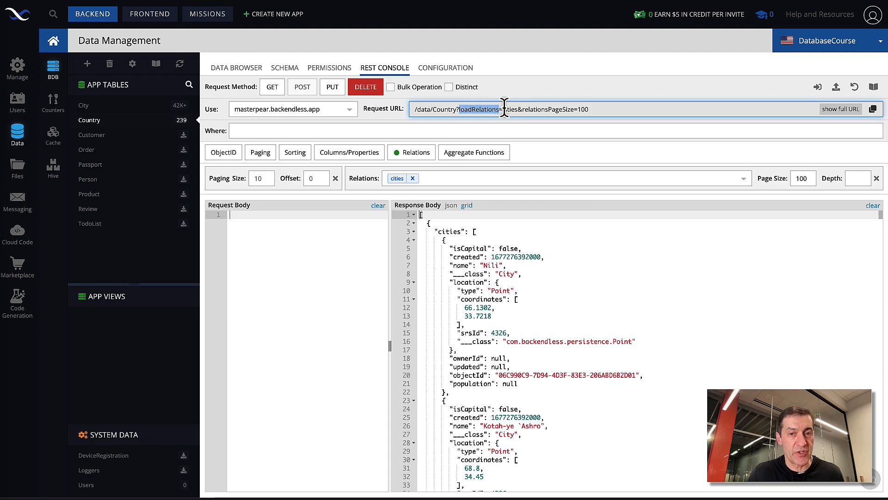
left_click_drag(522, 110, 598, 109)
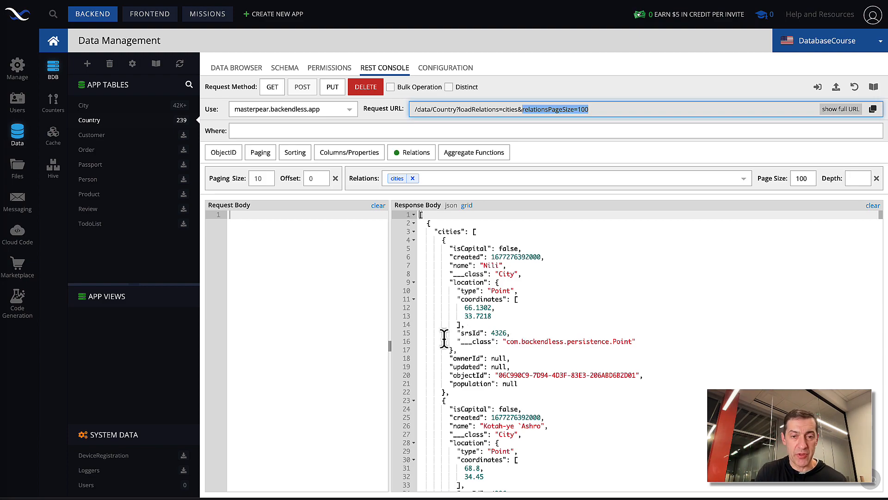
left_click(449, 231)
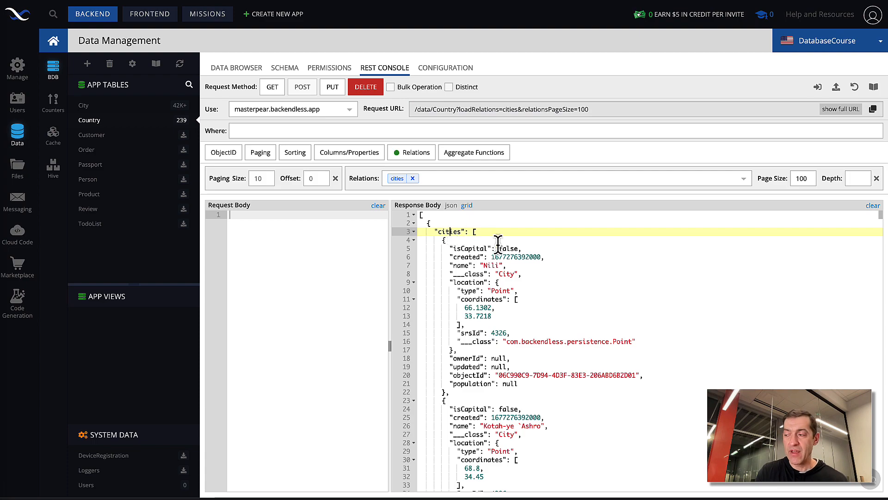